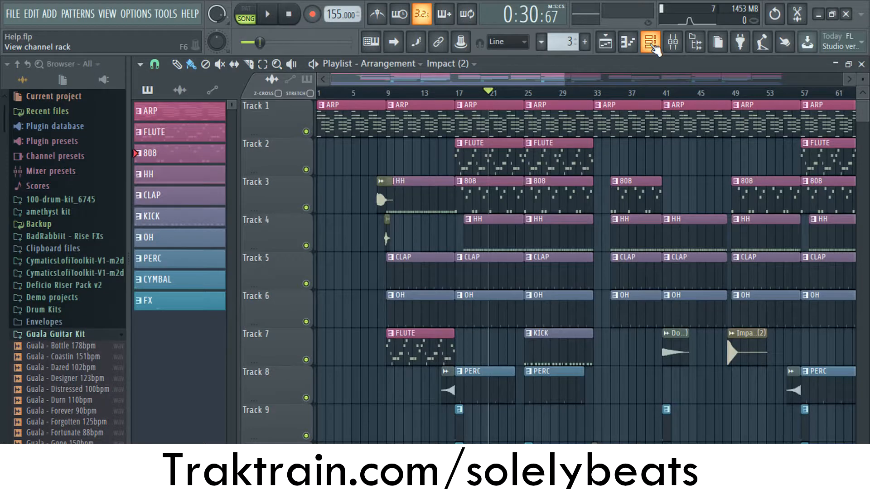
- Show the channel rack, switch to pattern 1 and examine the ARP chord notes in a maximized piano roll
{"action": "left_click", "coordinate": [652, 45]}
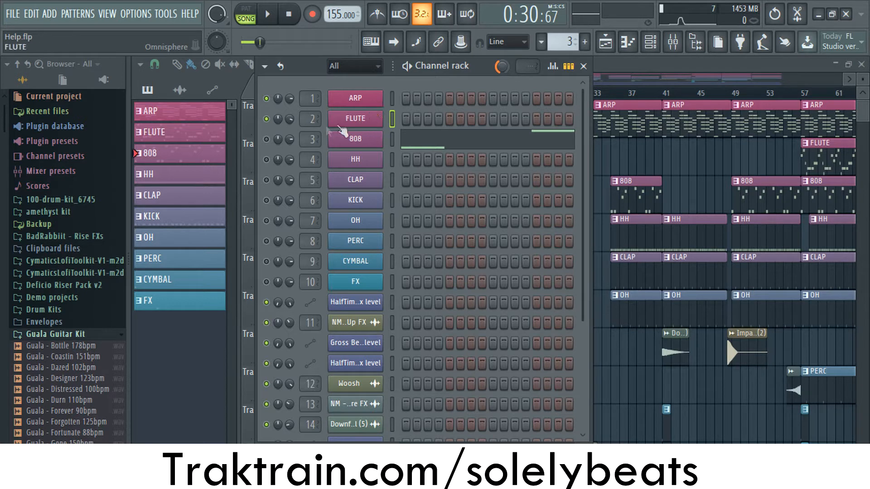
{"action": "scroll", "coordinate": [568, 43], "scroll_direction": "down", "scroll_amount": 2}
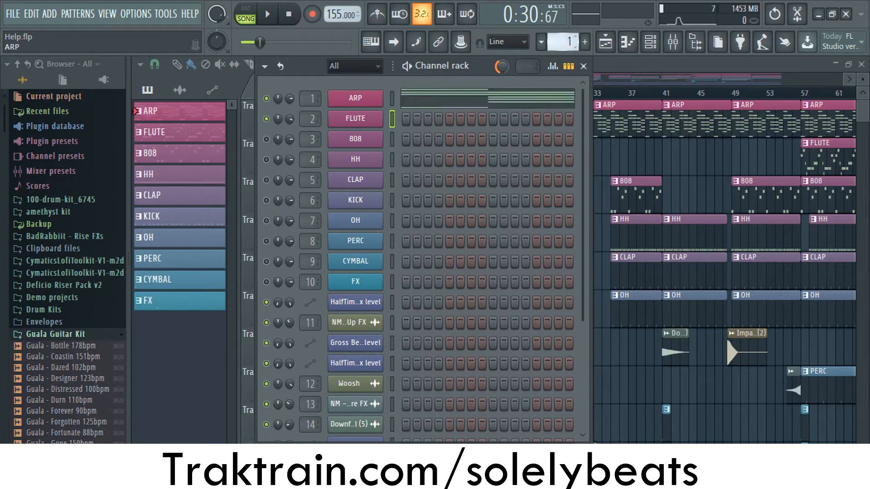
{"action": "left_click", "coordinate": [422, 101]}
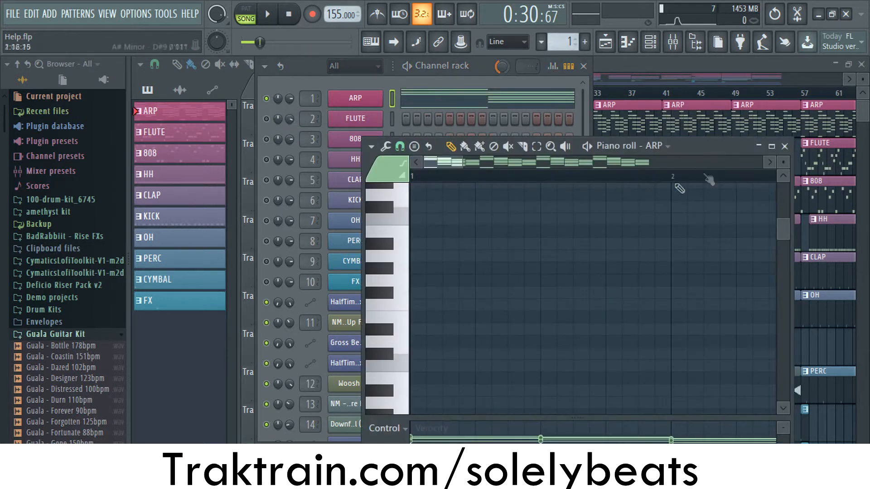
{"action": "left_click", "coordinate": [771, 146]}
{"action": "scroll", "coordinate": [539, 192], "scroll_direction": "down", "scroll_amount": 2}
{"action": "scroll", "coordinate": [521, 181], "scroll_direction": "down", "scroll_amount": 5}
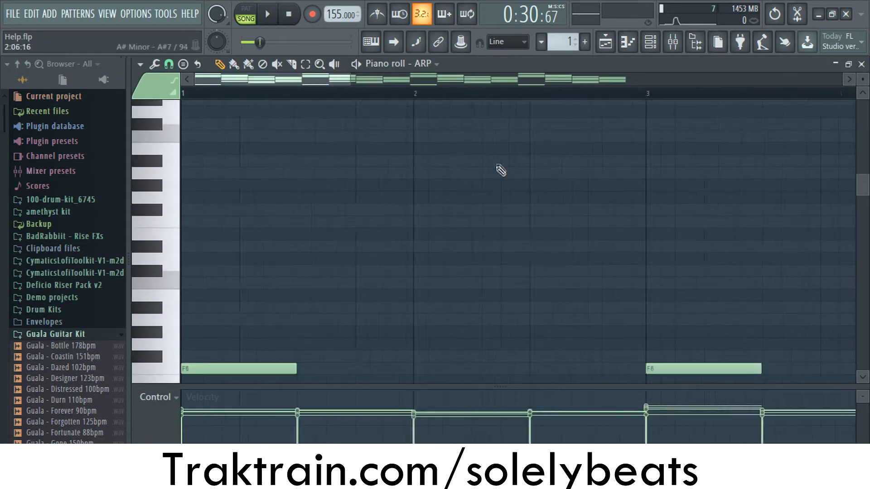
{"action": "scroll", "coordinate": [498, 149], "scroll_direction": "down", "scroll_amount": 6}
{"action": "scroll", "coordinate": [499, 156], "scroll_direction": "down", "scroll_amount": 2}
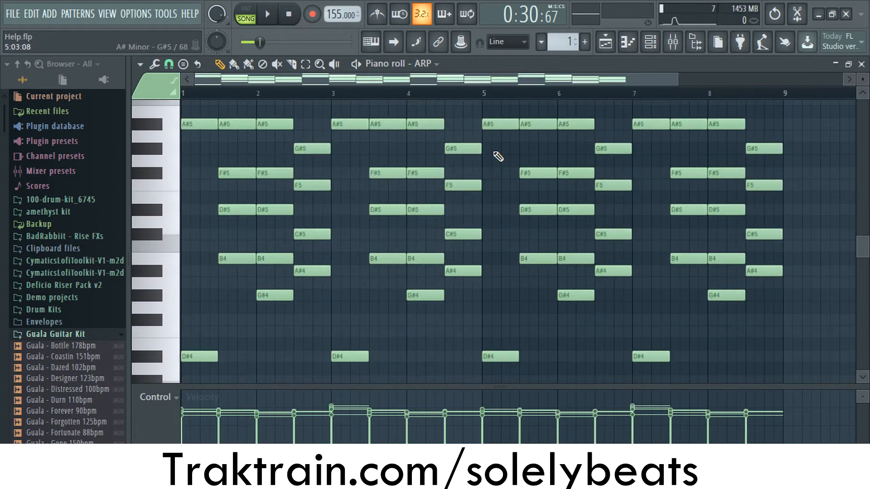
{"action": "left_click", "coordinate": [862, 64]}
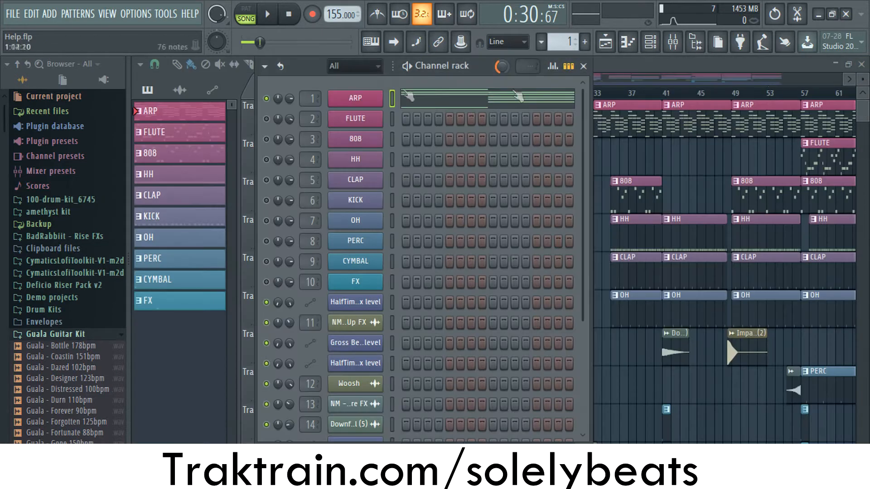
- Inspect the Omnisphere patch and patch browser category used by the ARP channel, moving the plugin window to reveal them
{"action": "left_click", "coordinate": [356, 99]}
{"action": "left_click_drag", "start_coordinate": [435, 227], "coordinate": [672, 10]}
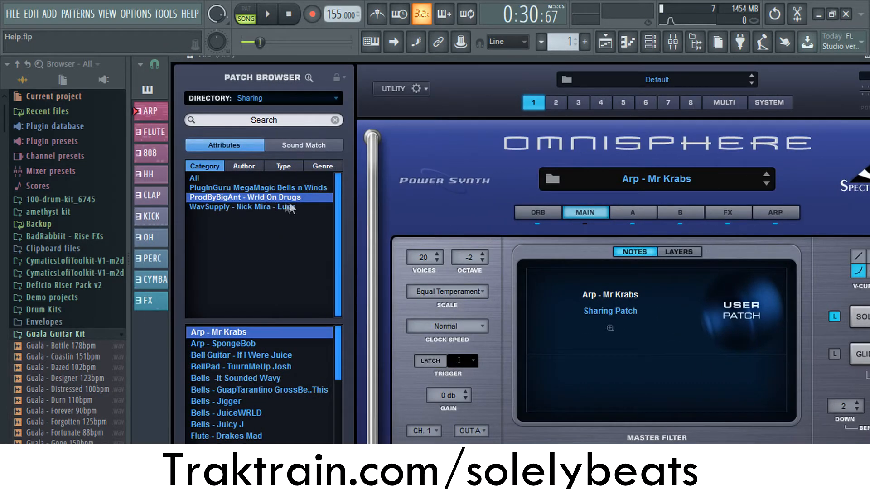
{"action": "left_click_drag", "start_coordinate": [455, 55], "coordinate": [215, 75]}
{"action": "left_click_drag", "start_coordinate": [560, 86], "coordinate": [746, 54]}
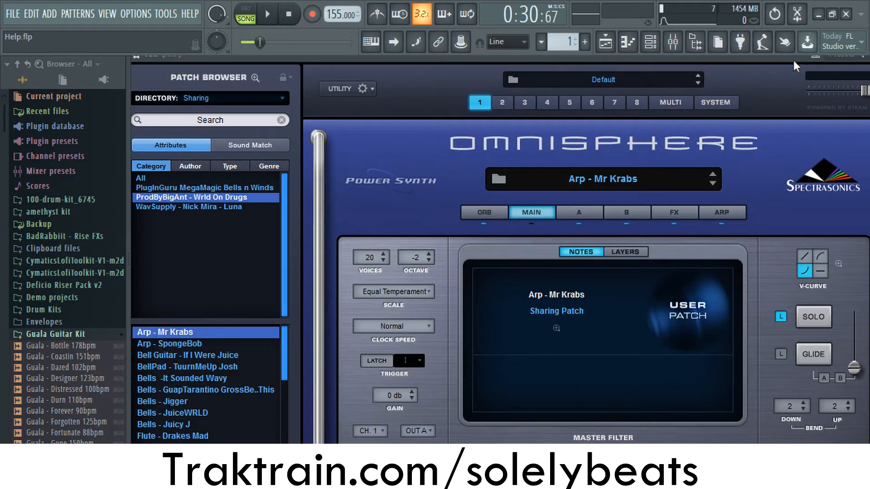
{"action": "left_click_drag", "start_coordinate": [794, 61], "coordinate": [632, 83]}
{"action": "left_click", "coordinate": [738, 77]}
- Play back the ARP pattern while viewing its notes in the piano roll, then stop and close the roll
{"action": "left_click", "coordinate": [422, 110]}
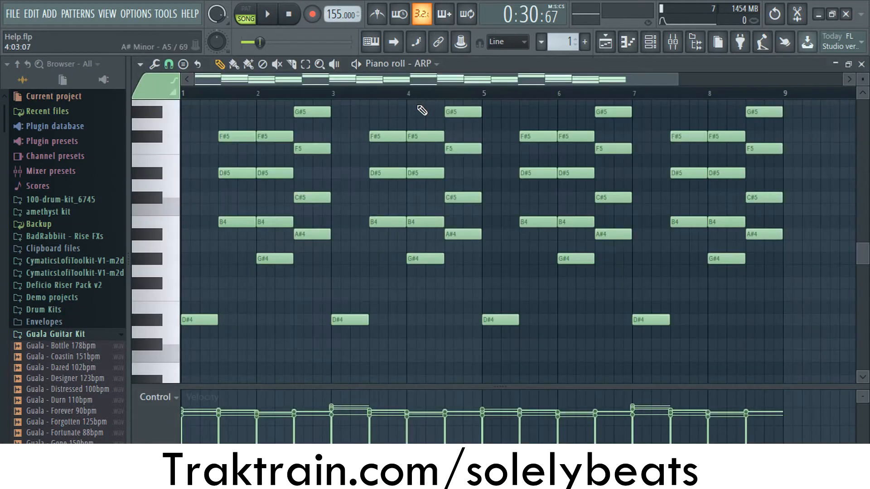
{"action": "scroll", "coordinate": [318, 186], "scroll_direction": "down", "scroll_amount": 2}
{"action": "scroll", "coordinate": [317, 186], "scroll_direction": "up", "scroll_amount": 2}
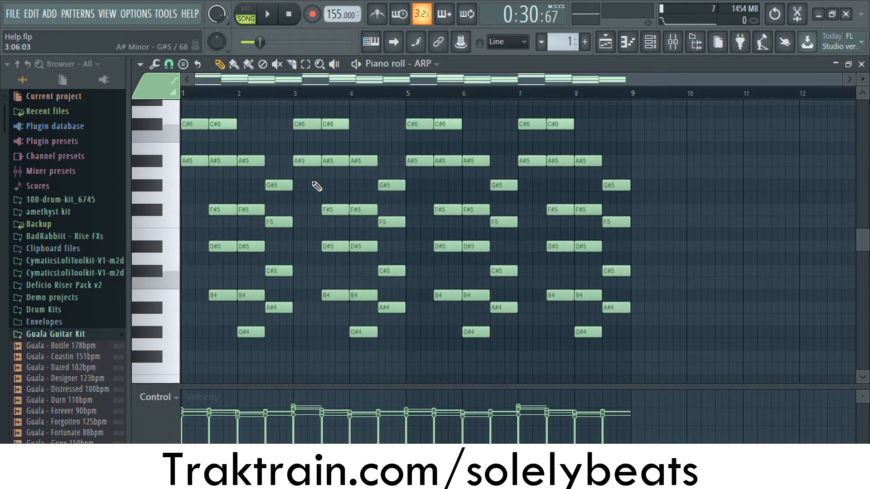
{"action": "key", "text": "space"}
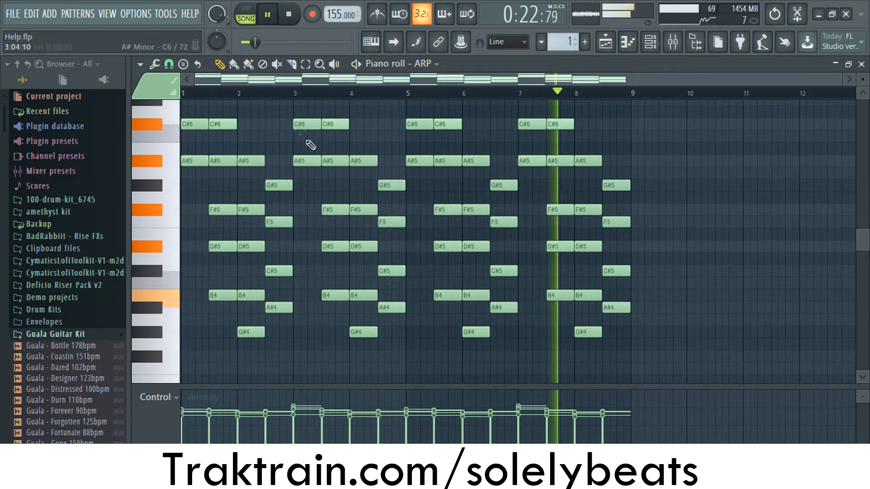
{"action": "scroll", "coordinate": [318, 158], "scroll_direction": "up", "scroll_amount": 1}
{"action": "scroll", "coordinate": [318, 159], "scroll_direction": "down", "scroll_amount": 1}
{"action": "key", "text": "space"}
{"action": "left_click", "coordinate": [862, 64]}
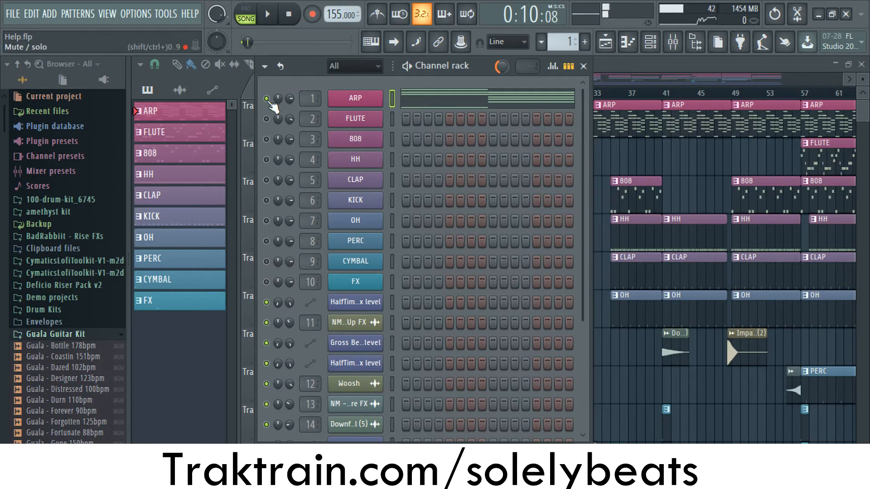
- Inspect the Omnisphere patch loaded on the FLUTE channel and its place in the patch list
{"action": "left_click", "coordinate": [354, 120]}
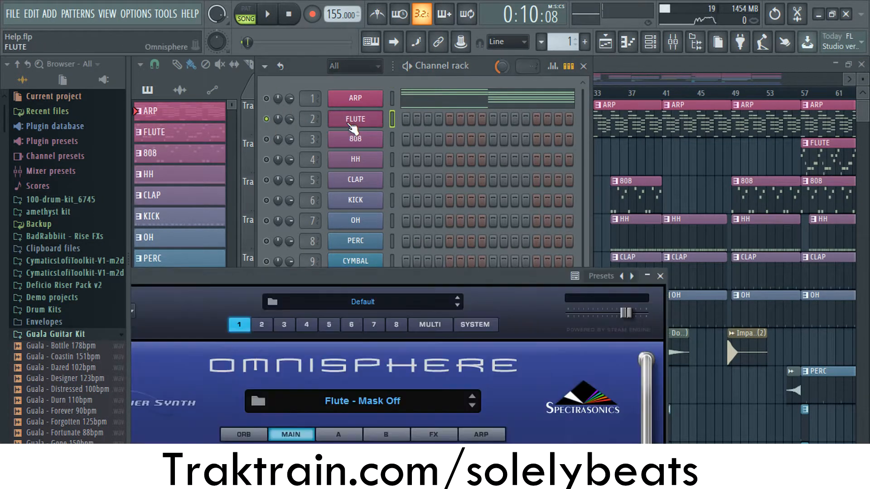
{"action": "left_click_drag", "start_coordinate": [381, 273], "coordinate": [669, 14]}
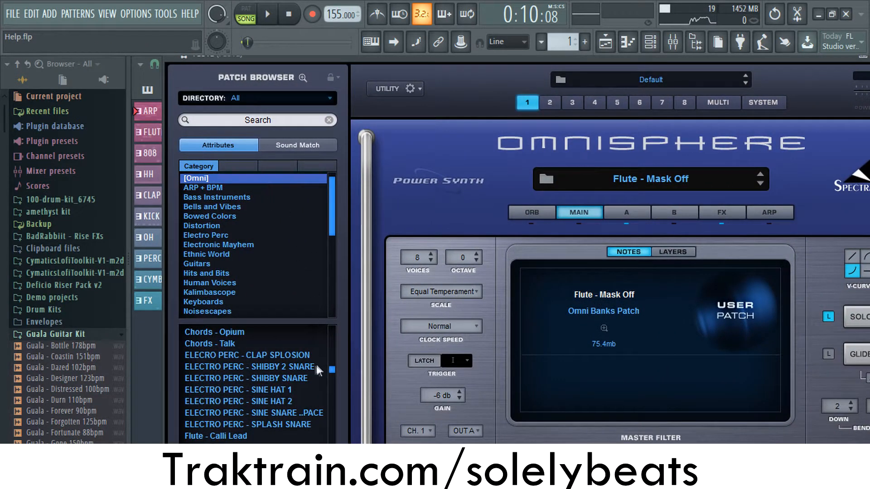
{"action": "scroll", "coordinate": [318, 371], "scroll_direction": "down", "scroll_amount": 3}
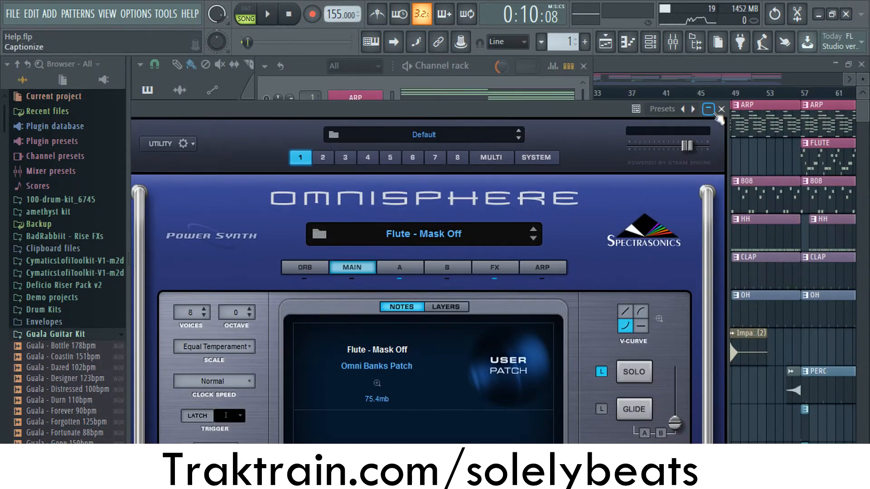
{"action": "left_click", "coordinate": [709, 110]}
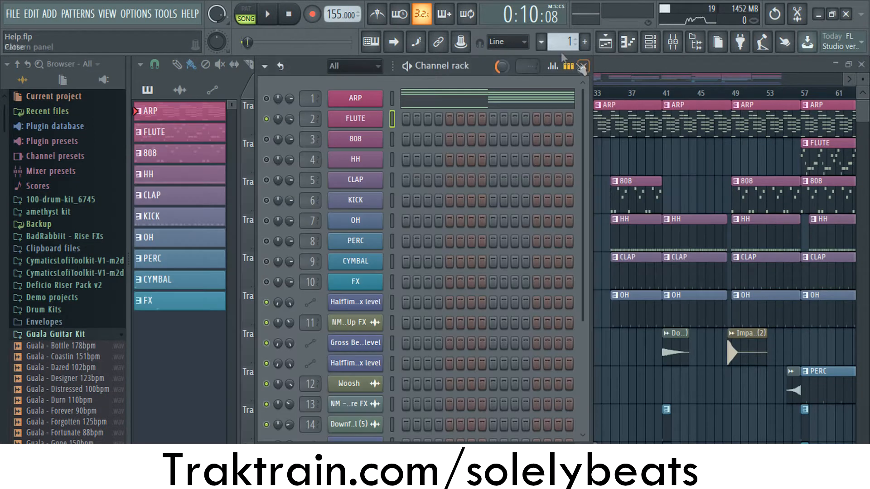
- Switch to pattern 2 and audition the FLUTE melody briefly in its piano roll
{"action": "left_click_drag", "start_coordinate": [563, 42], "coordinate": [564, 37]}
{"action": "left_click", "coordinate": [505, 121]}
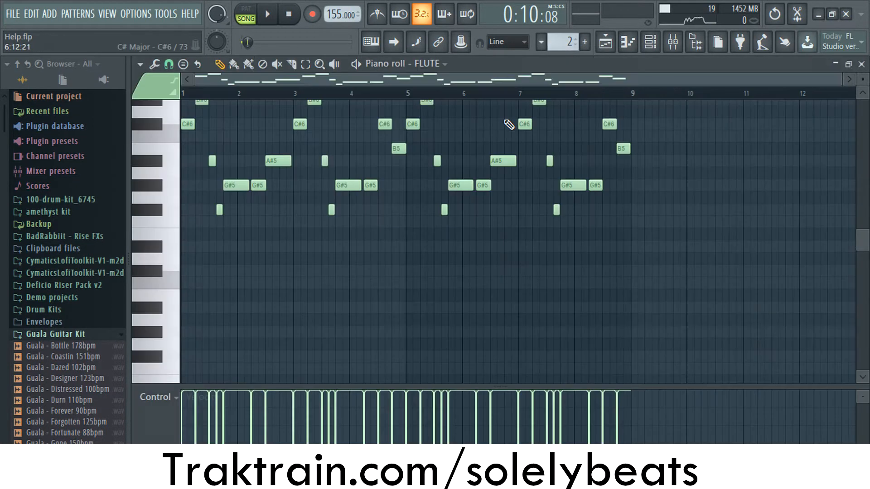
{"action": "scroll", "coordinate": [349, 178], "scroll_direction": "up", "scroll_amount": 2}
{"action": "key", "text": "space"}
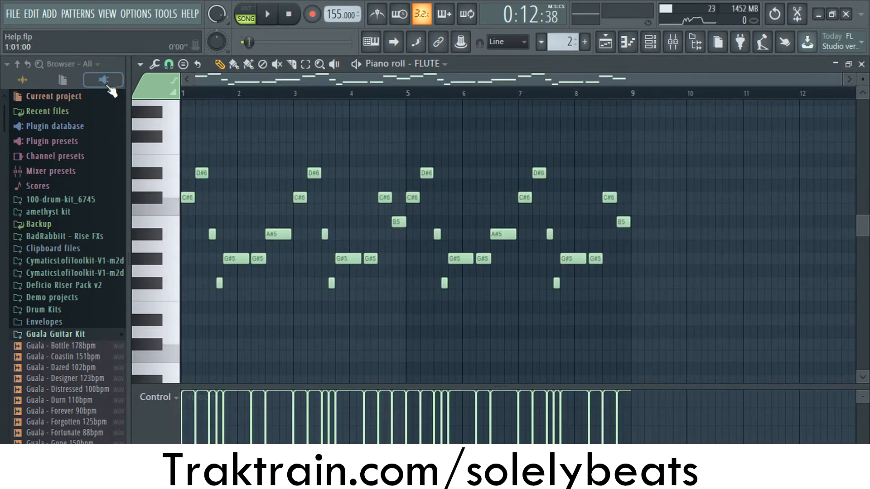
{"action": "key", "text": "space"}
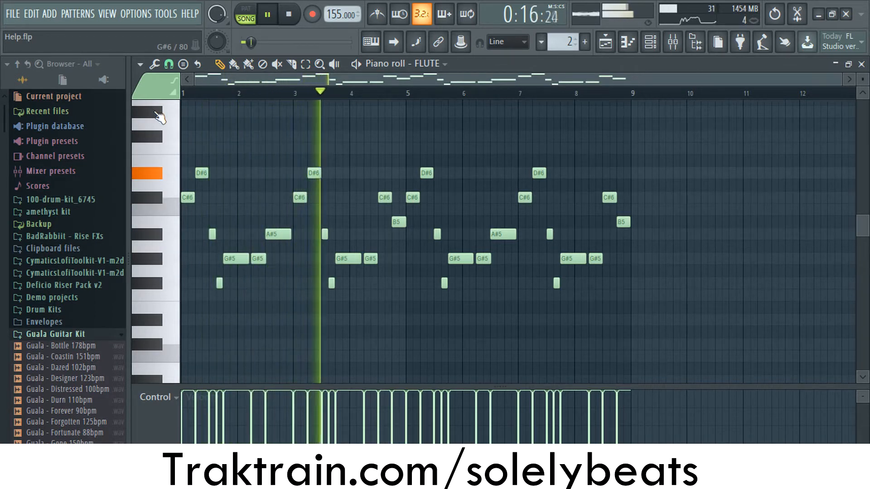
{"action": "key", "text": "space"}
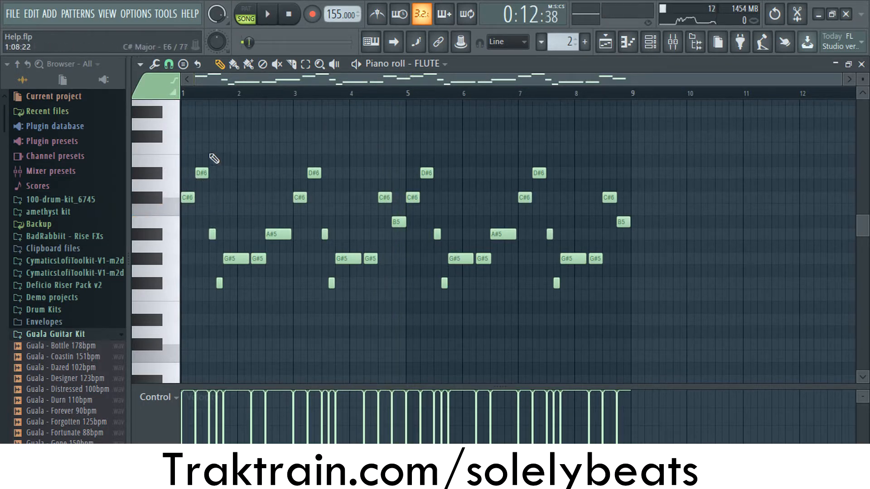
{"action": "left_click", "coordinate": [862, 64]}
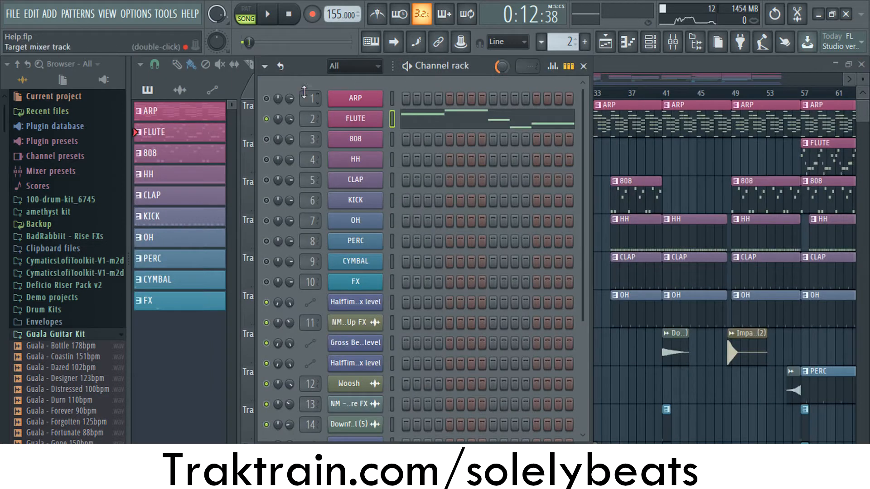
- Reopen the FLUTE piano roll, play the melody through, and close it after stopping playback
{"action": "left_click", "coordinate": [424, 121]}
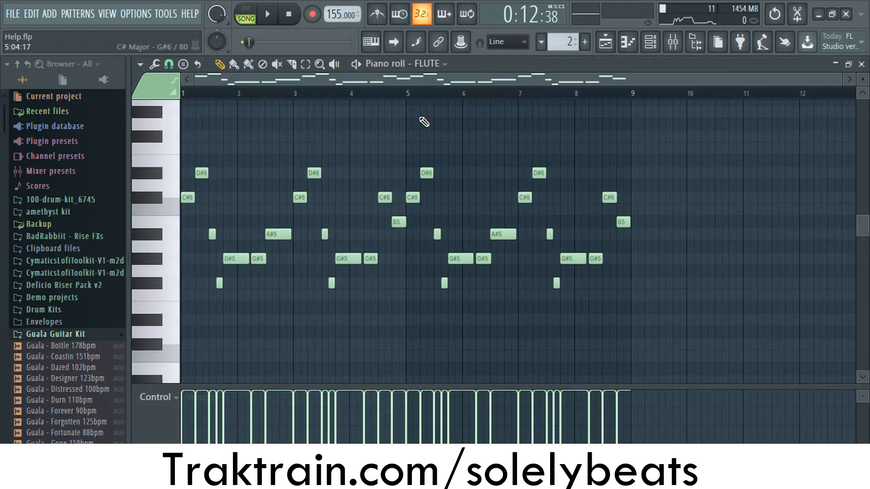
{"action": "key", "text": "space"}
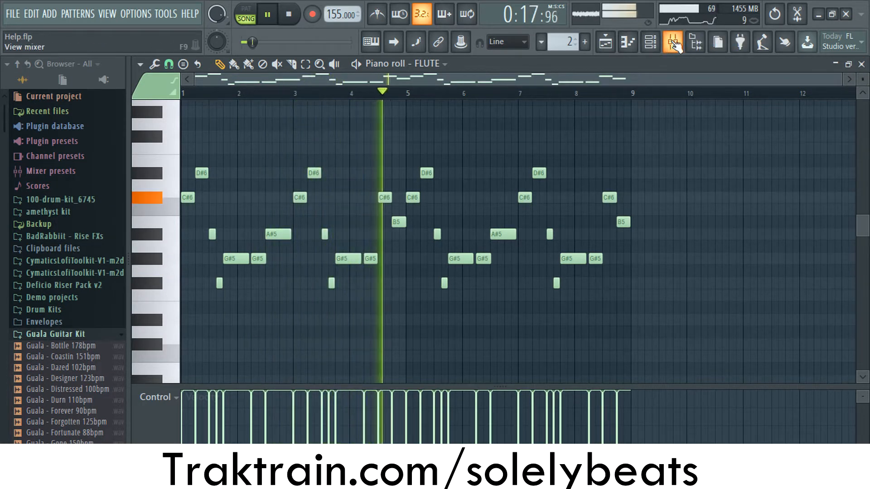
{"action": "key", "text": "space"}
{"action": "left_click", "coordinate": [861, 65]}
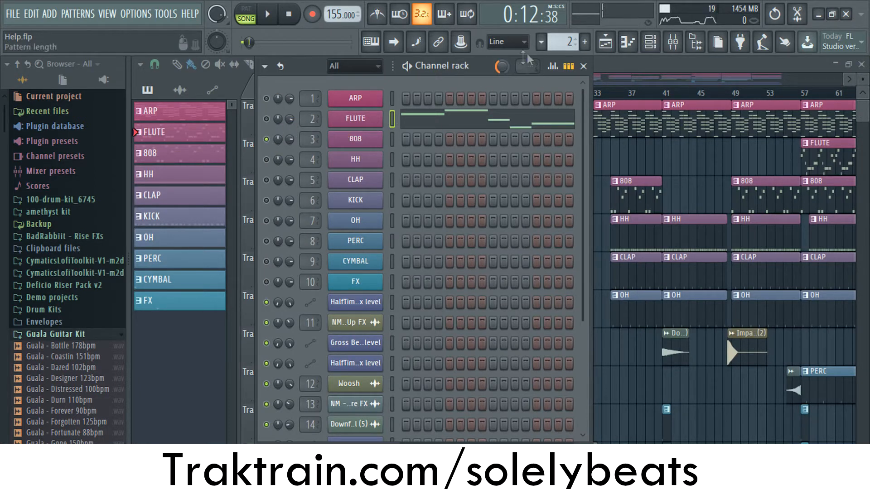
- Switch to pattern 3 and review the 808 bass notes in the piano roll during playback
{"action": "scroll", "coordinate": [558, 44], "scroll_direction": "up", "scroll_amount": 1}
{"action": "left_click", "coordinate": [431, 139]}
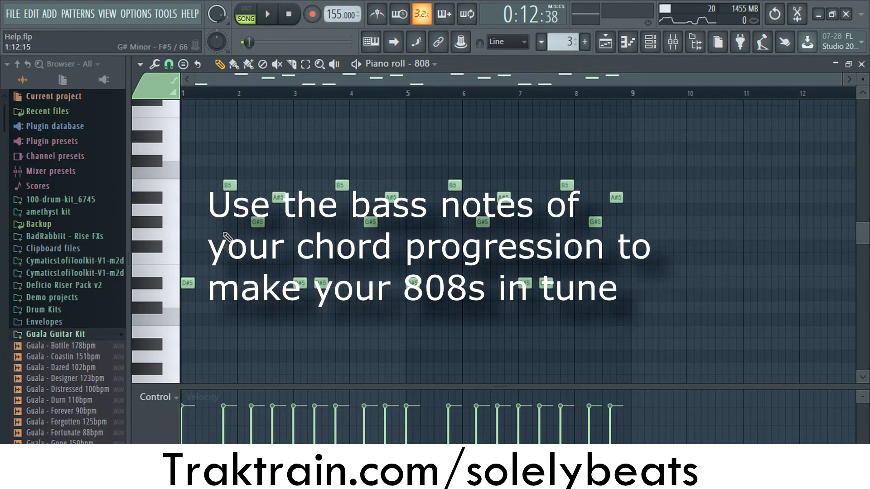
{"action": "scroll", "coordinate": [231, 206], "scroll_direction": "down", "scroll_amount": 2}
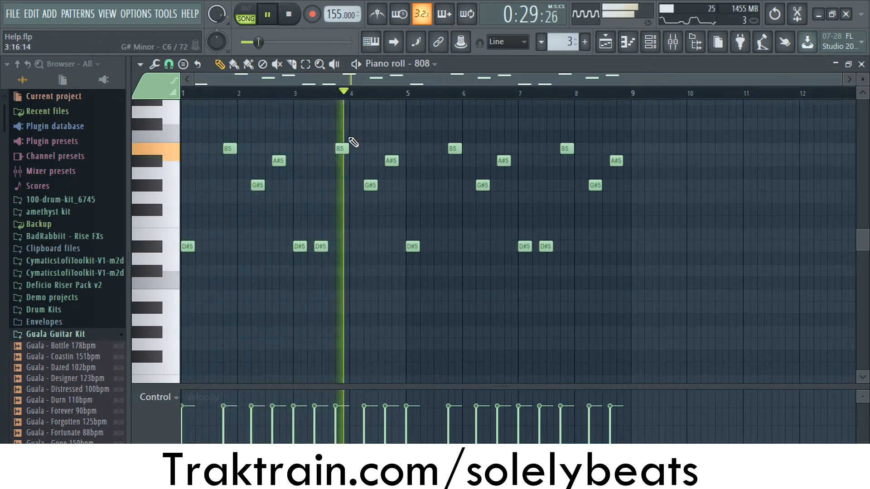
{"action": "key", "text": "space"}
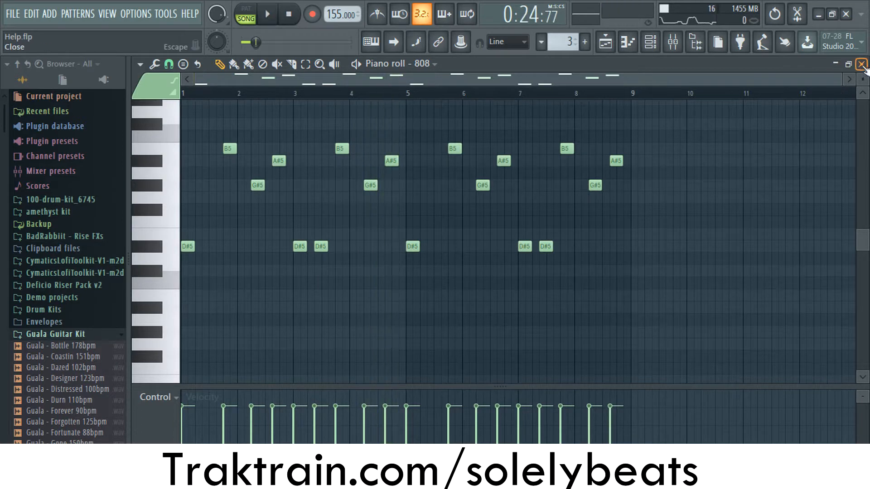
{"action": "left_click", "coordinate": [862, 64]}
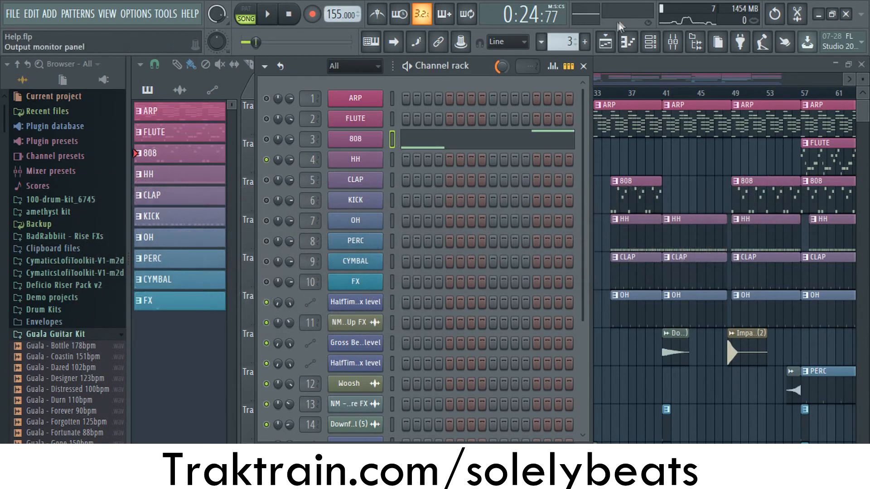
- Switch to pattern 4, examine the HH hi-hat rolls up close in the piano roll and play them back
{"action": "left_click_drag", "start_coordinate": [565, 42], "coordinate": [565, 38]}
{"action": "left_click", "coordinate": [449, 161]}
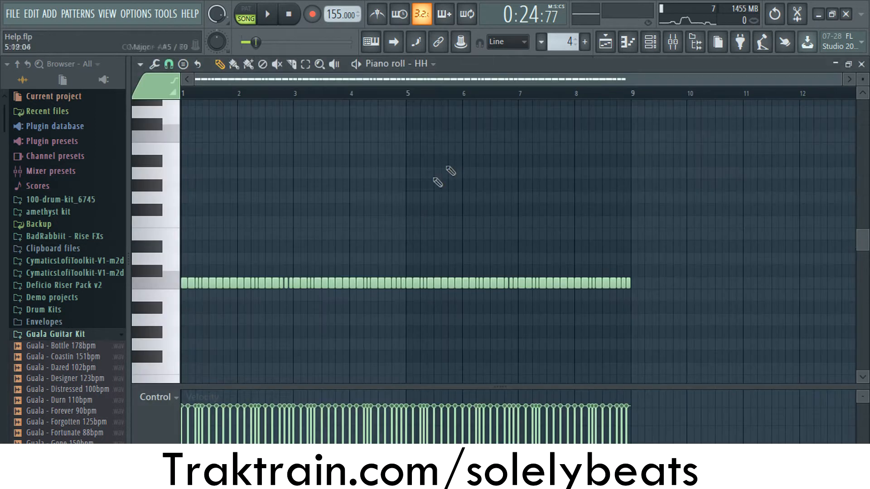
{"action": "scroll", "coordinate": [203, 282], "scroll_direction": "up", "scroll_amount": 4}
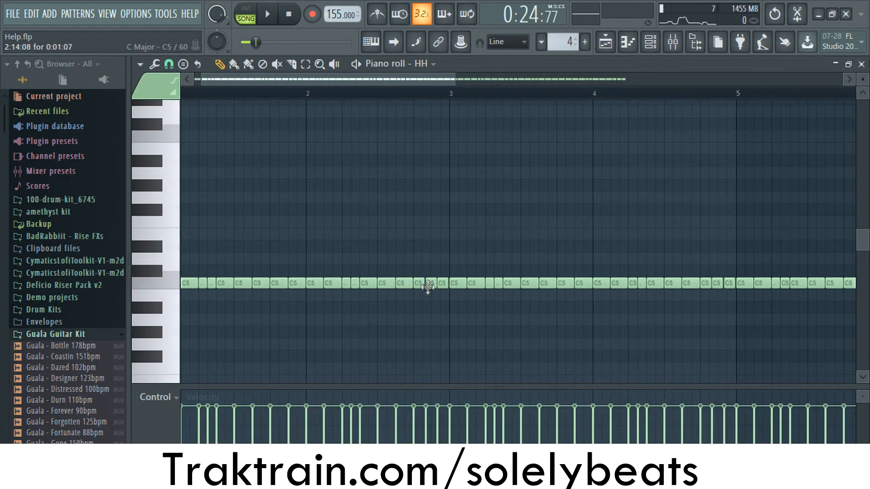
{"action": "scroll", "coordinate": [431, 288], "scroll_direction": "down", "scroll_amount": 3}
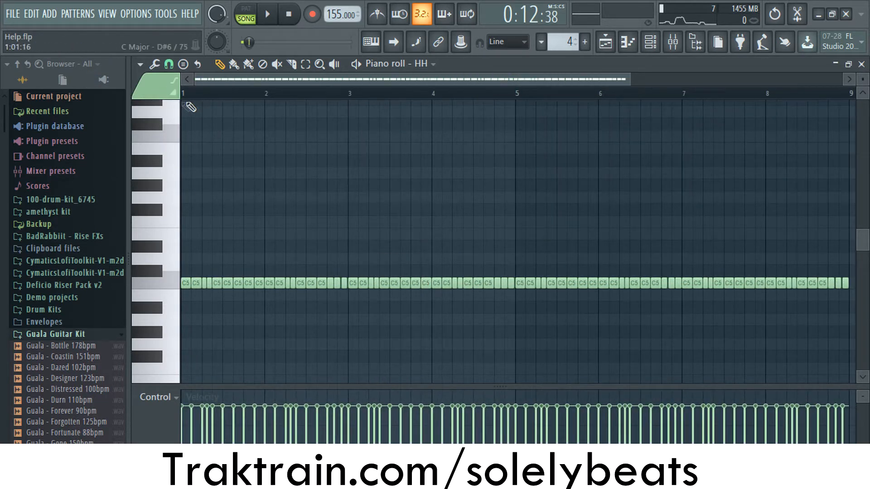
{"action": "key", "text": "space"}
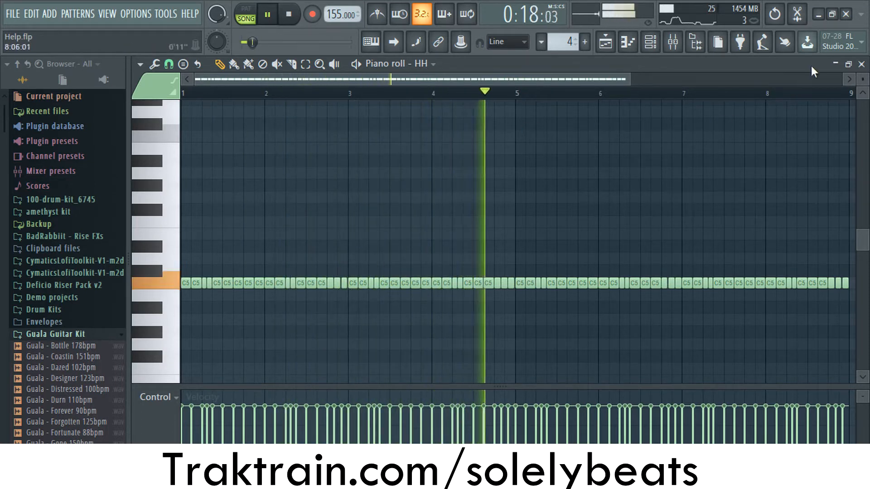
{"action": "key", "text": "space"}
{"action": "left_click", "coordinate": [861, 64]}
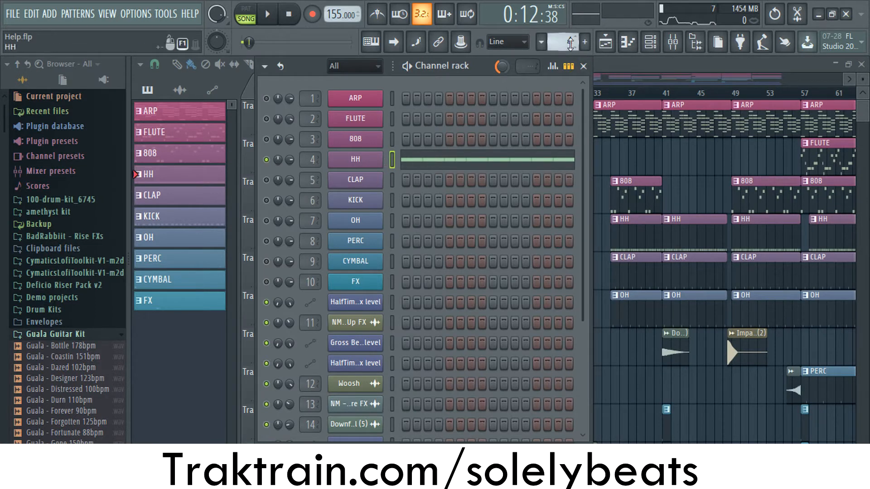
- Switch to pattern 5, select the CLAP channel and play its step pattern
{"action": "scroll", "coordinate": [566, 42], "scroll_direction": "up", "scroll_amount": 1}
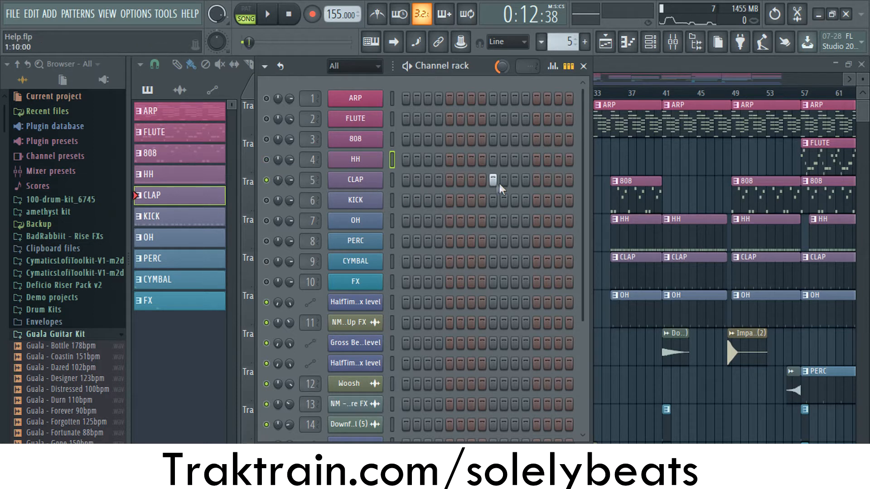
{"action": "right_click", "coordinate": [370, 185]}
{"action": "left_click", "coordinate": [392, 181]}
{"action": "key", "text": "space"}
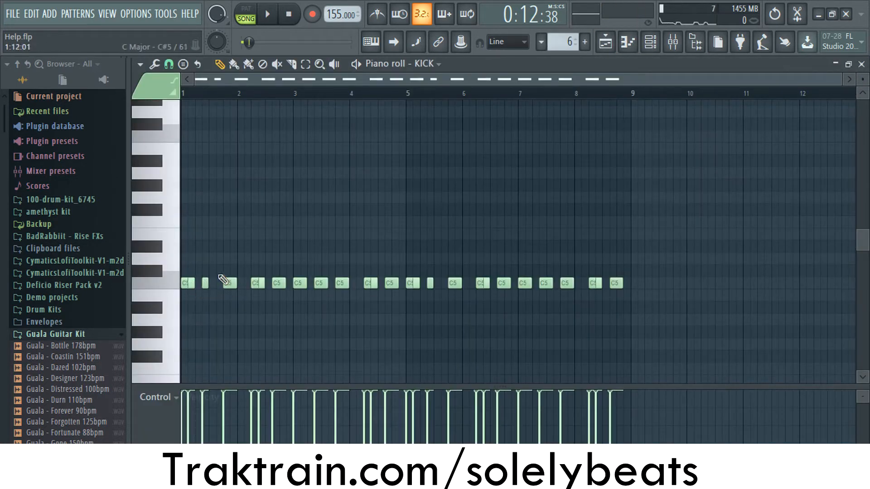
- Examine the KICK notes up close in the piano roll, play them back and close the piano roll
{"action": "scroll", "coordinate": [186, 305], "scroll_direction": "up", "scroll_amount": 2}
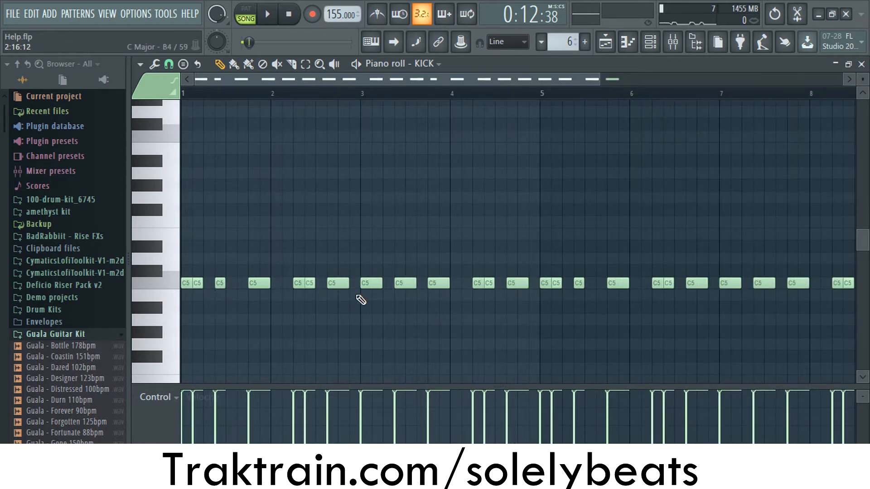
{"action": "key", "text": "space"}
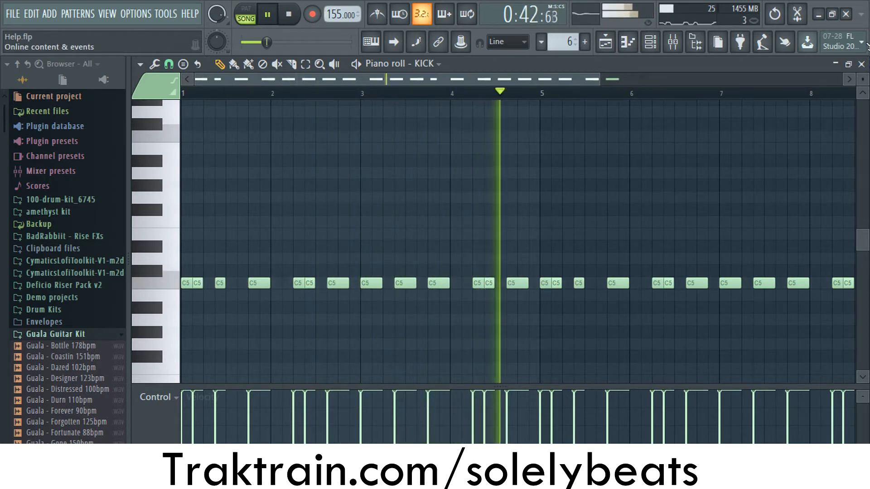
{"action": "key", "text": "space"}
{"action": "left_click", "coordinate": [861, 64]}
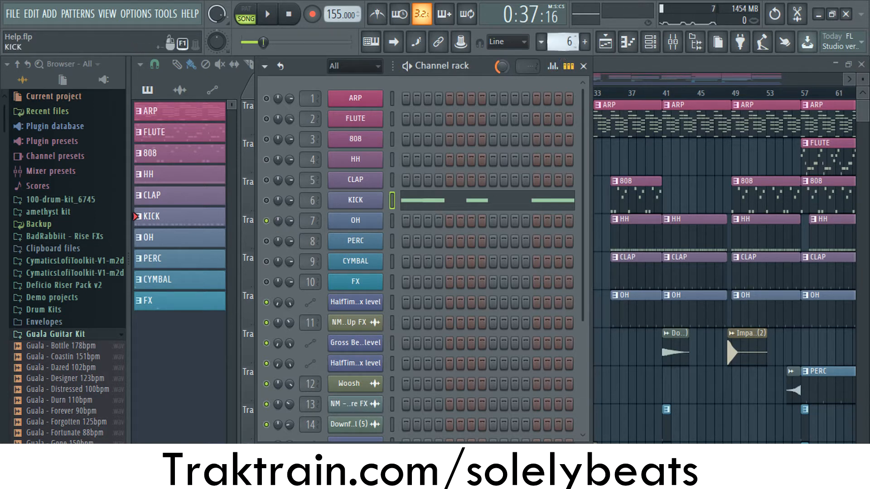
- Switch to pattern 7, open the OH channel's piano roll, play the open hat notes and close it
{"action": "left_click_drag", "start_coordinate": [563, 42], "coordinate": [563, 38]}
{"action": "right_click", "coordinate": [328, 221]}
{"action": "left_click", "coordinate": [344, 220]}
{"action": "key", "text": "space"}
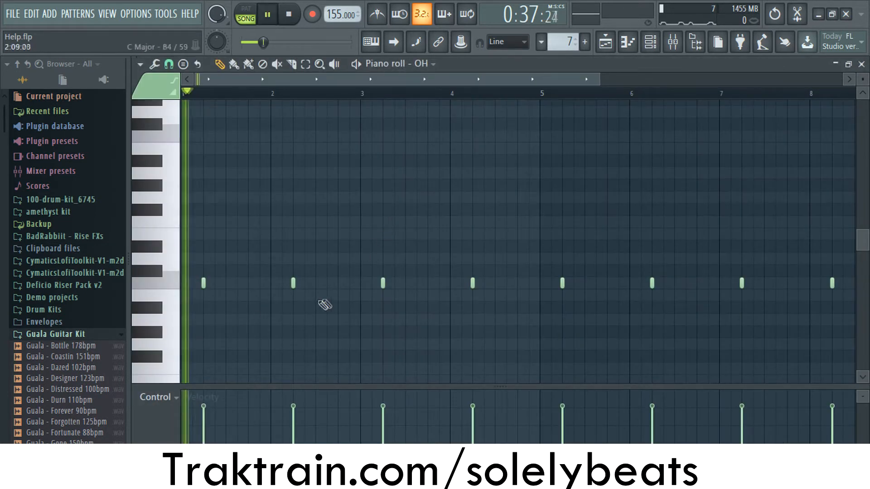
{"action": "left_click", "coordinate": [861, 64]}
{"action": "key", "text": "space"}
- Open the PERC channel's piano roll in pattern 8, play its notes and close the piano roll
{"action": "right_click", "coordinate": [374, 238]}
{"action": "left_click", "coordinate": [411, 242]}
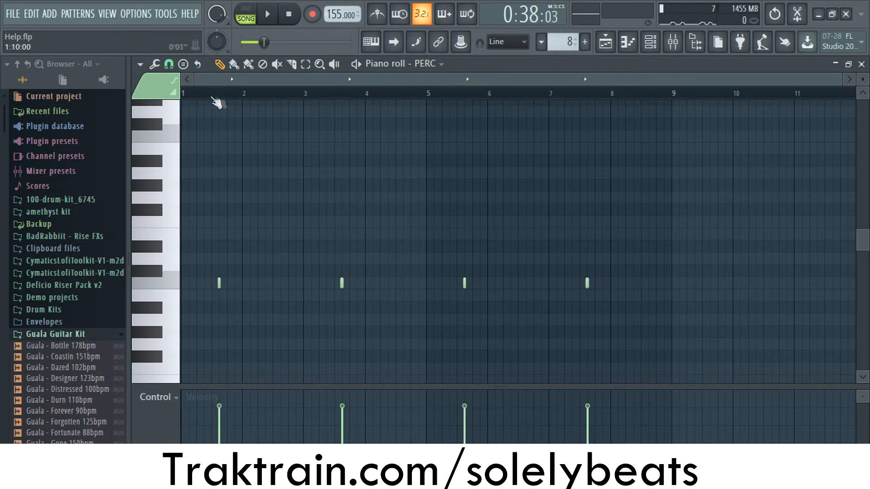
{"action": "key", "text": "space"}
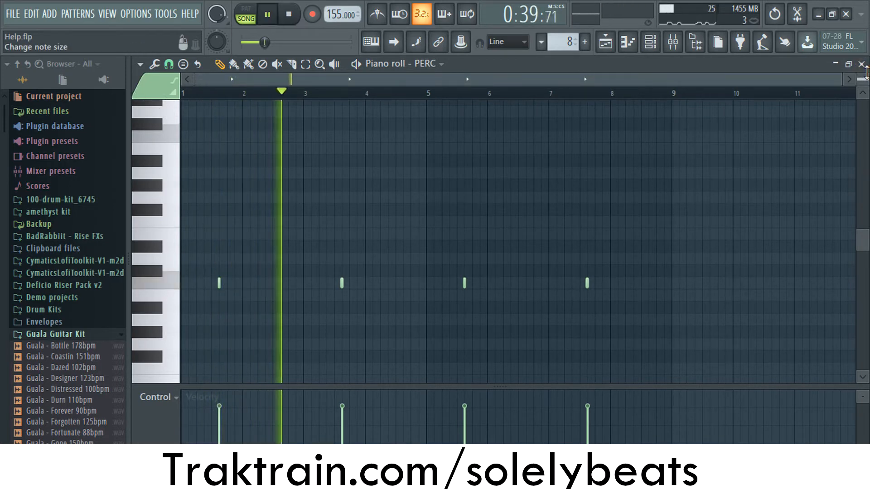
{"action": "key", "text": "Escape"}
{"action": "key", "text": "space"}
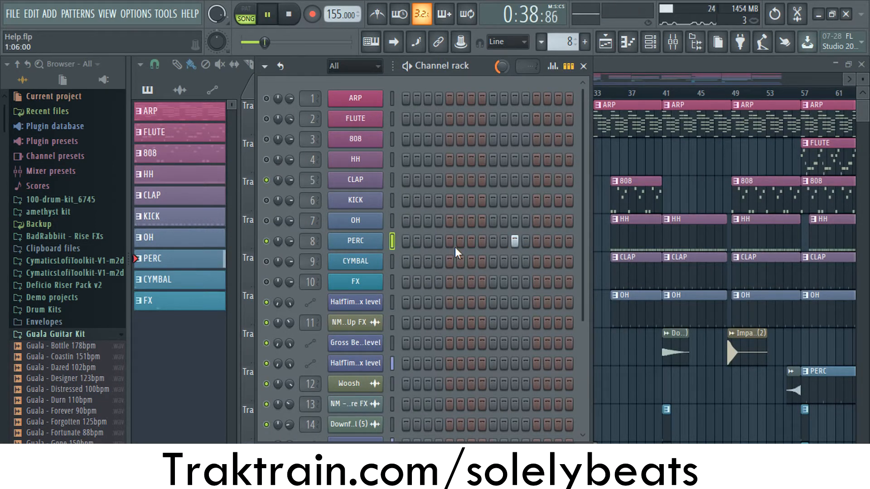
- Play the CYMBAL note in its piano roll, and switch to pattern 10 to audition the FX channel
{"action": "key", "text": "space"}
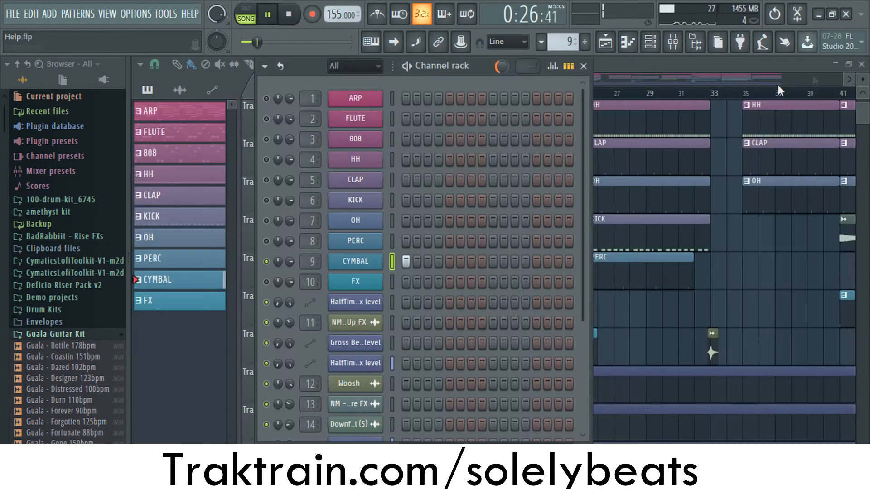
{"action": "key", "text": "space"}
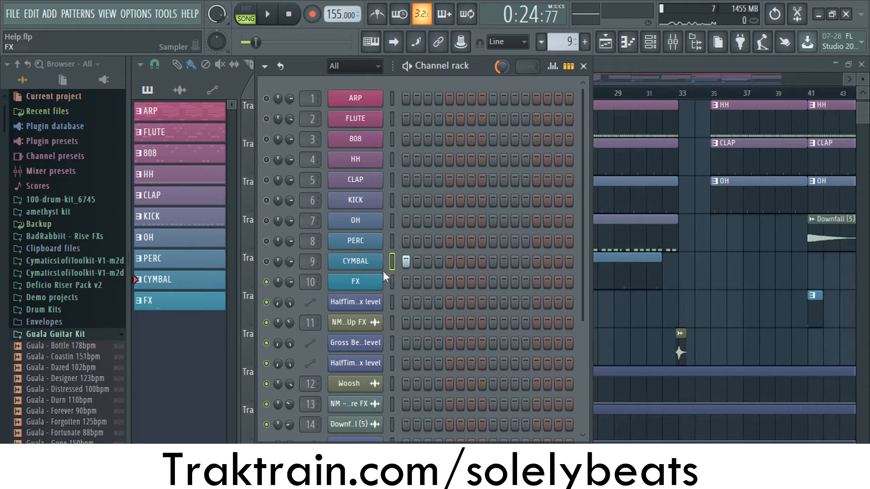
{"action": "left_click_drag", "start_coordinate": [565, 42], "coordinate": [565, 37]}
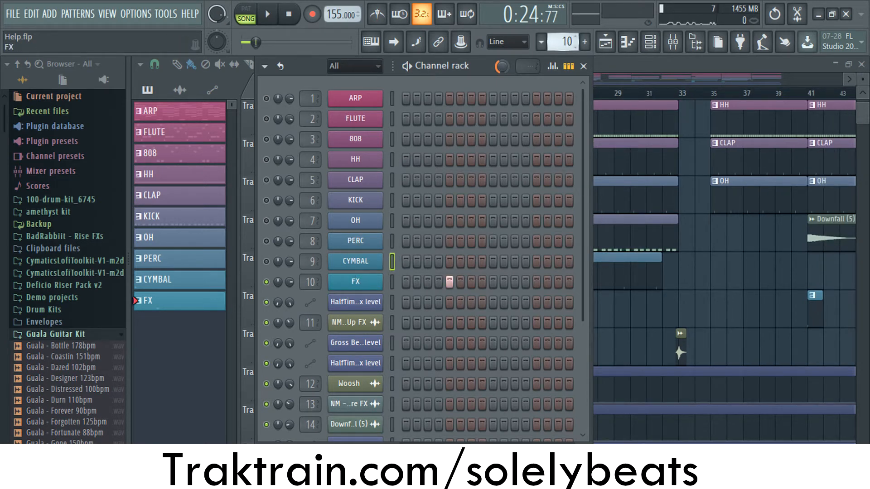
{"action": "key", "text": "space"}
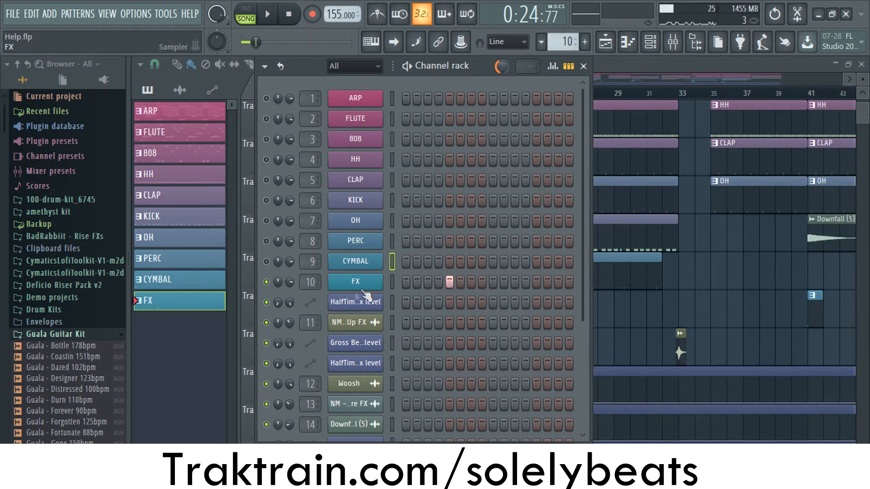
- Unmute every channel except ARP and FLUTE, and play the drums and 808 together in the playlist from bar 17
{"action": "left_click", "coordinate": [272, 263]}
{"action": "key", "text": "F6"}
{"action": "scroll", "coordinate": [421, 181], "scroll_direction": "down", "scroll_amount": 4}
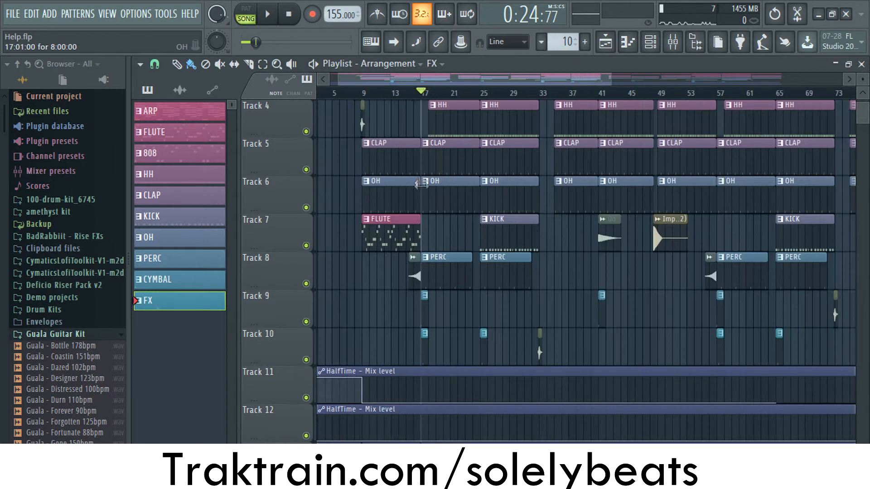
{"action": "scroll", "coordinate": [423, 192], "scroll_direction": "up", "scroll_amount": 3}
{"action": "key", "text": "space"}
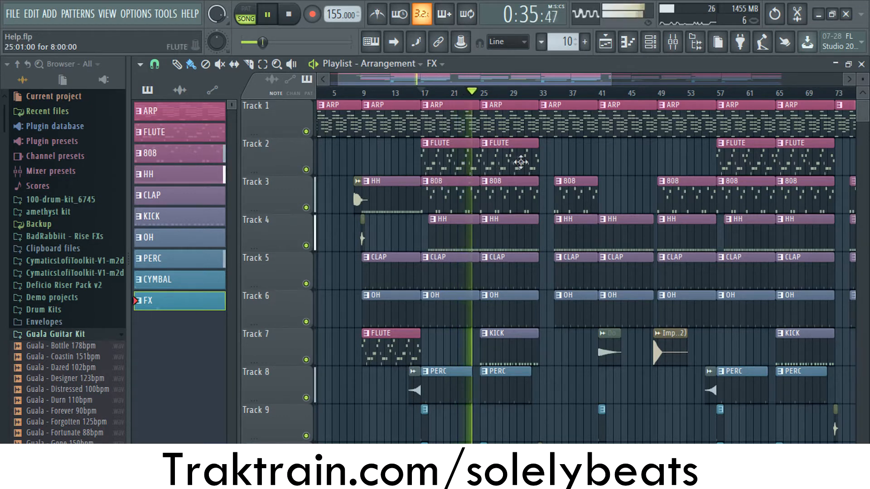
{"action": "key", "text": "space"}
- Unmute the FLUTE and ARP channels and play the full arrangement in the playlist from bar 17
{"action": "left_click", "coordinate": [650, 42]}
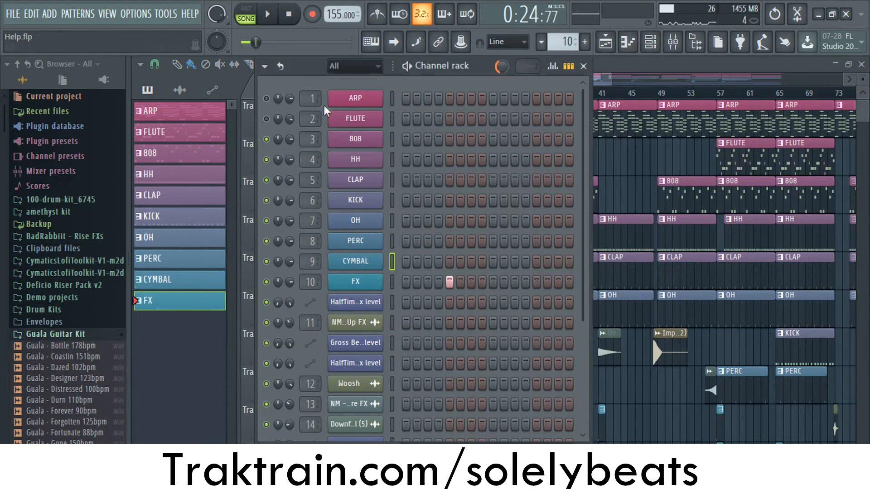
{"action": "left_click", "coordinate": [267, 119]}
{"action": "left_click", "coordinate": [266, 99]}
{"action": "left_click", "coordinate": [610, 67]}
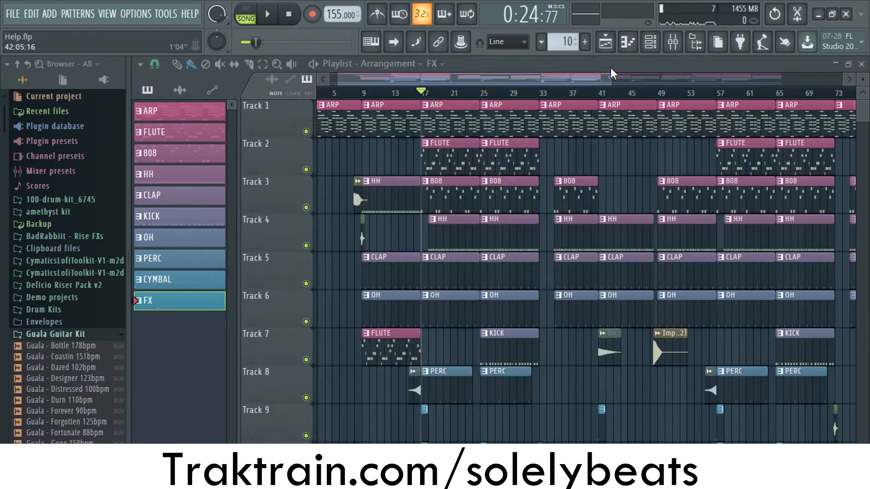
{"action": "key", "text": "space"}
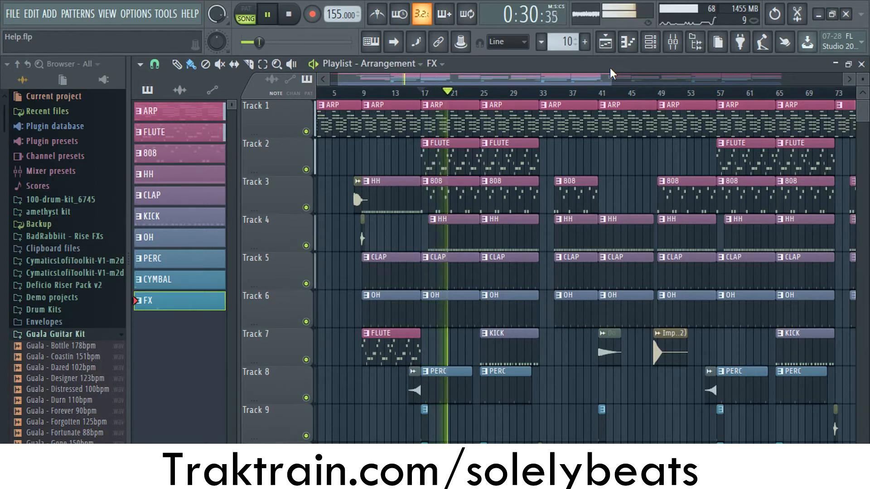
{"action": "key", "text": "space"}
- Open the mixer, solo the ARP track and select it to show its effect chain
{"action": "left_click", "coordinate": [650, 43]}
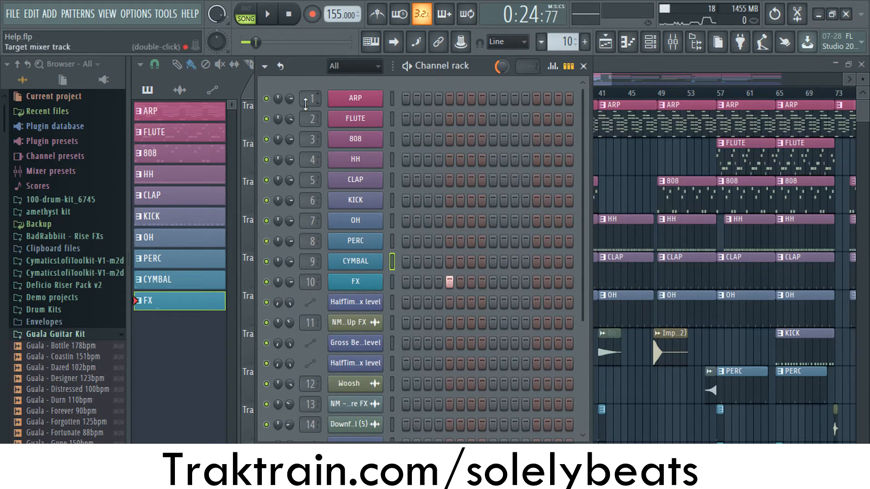
{"action": "left_click", "coordinate": [673, 42]}
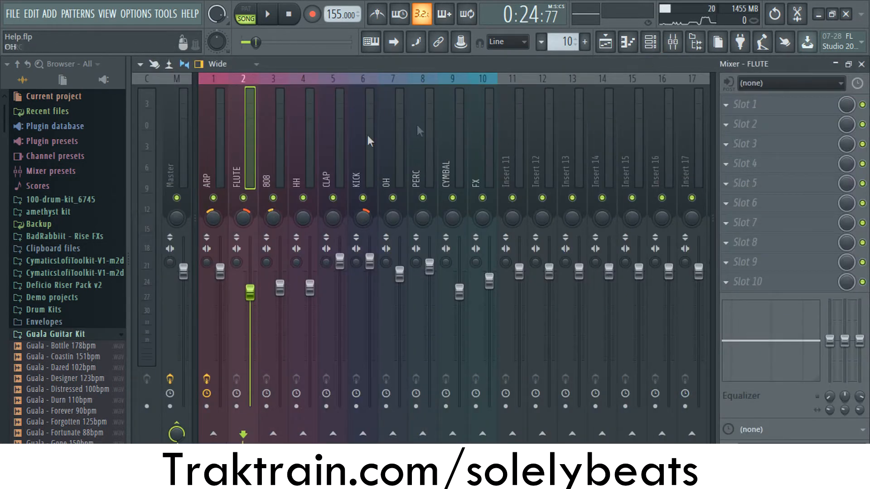
{"action": "left_click", "coordinate": [222, 163]}
{"action": "left_click", "coordinate": [253, 164]}
{"action": "left_click", "coordinate": [215, 168]}
{"action": "left_click", "coordinate": [248, 165]}
{"action": "right_click", "coordinate": [213, 198]}
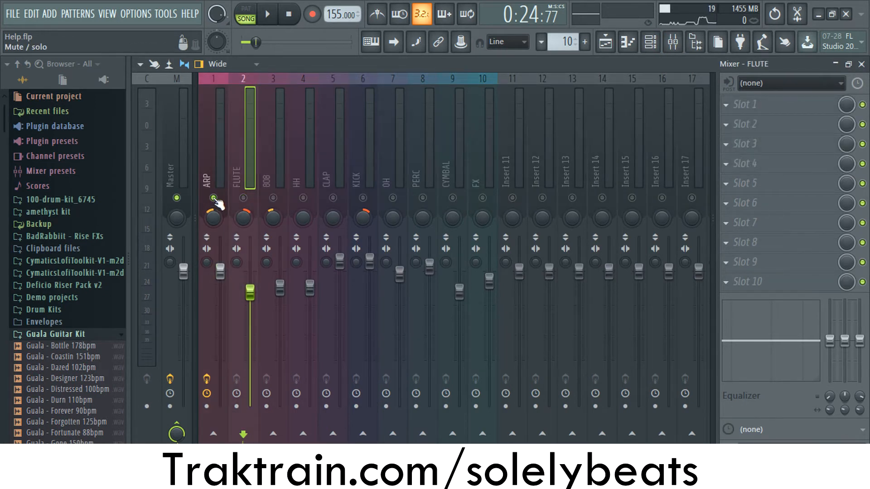
{"action": "left_click", "coordinate": [223, 195]}
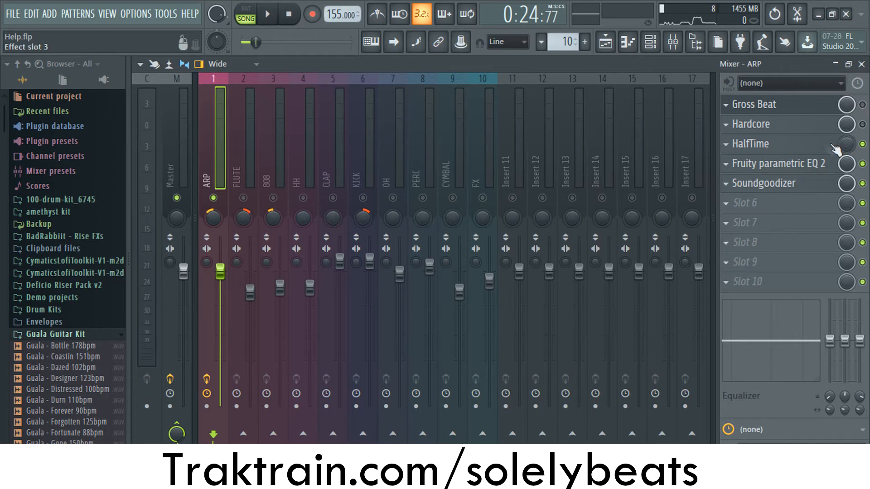
- Review the HalfTime effect's settings on the ARP mixer track, moving its window higher to see it fully
{"action": "left_click", "coordinate": [779, 144]}
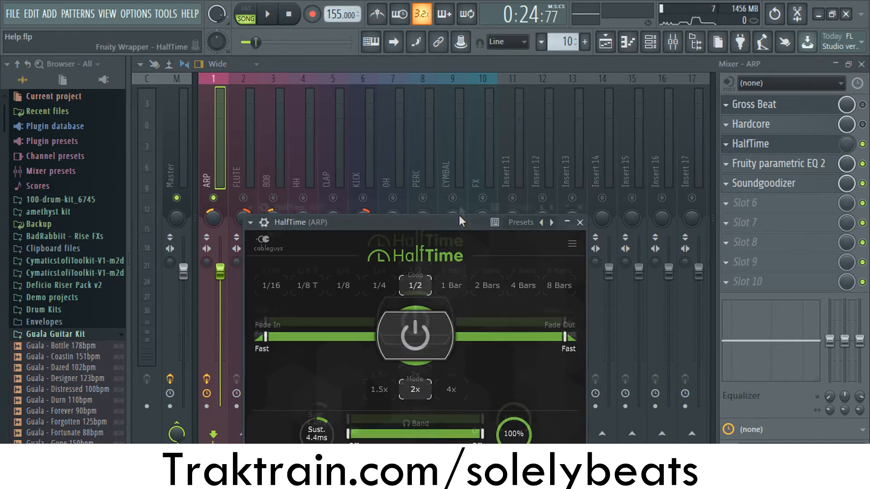
{"action": "left_click_drag", "start_coordinate": [461, 221], "coordinate": [460, 141]}
{"action": "left_click", "coordinate": [578, 143]}
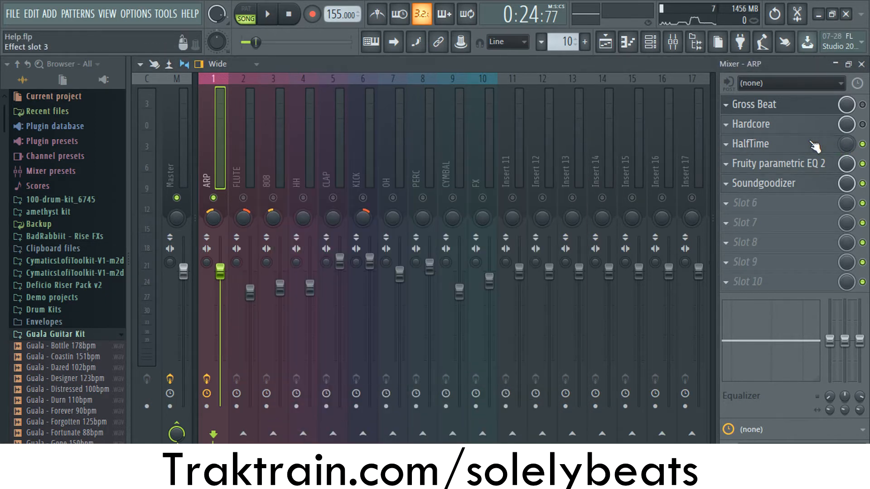
{"action": "left_click", "coordinate": [798, 144]}
- Play the soloed ARP from the start of the playlist and view its HalfTime effect in the mixer during playback
{"action": "left_click", "coordinate": [604, 46]}
{"action": "left_click_drag", "start_coordinate": [331, 94], "coordinate": [247, 92]}
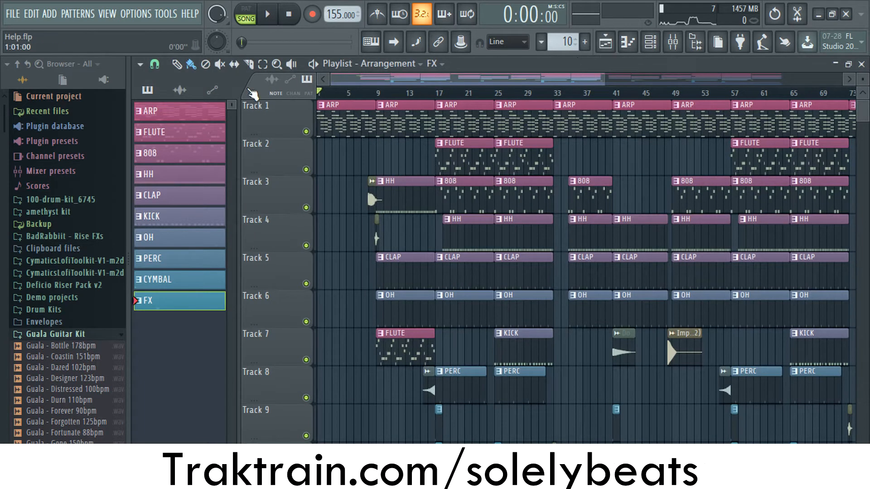
{"action": "mouse_move", "coordinate": [325, 96]}
{"action": "left_mouse_down"}
{"action": "mouse_move", "coordinate": [367, 93]}
{"action": "mouse_move", "coordinate": [319, 96]}
{"action": "left_mouse_up"}
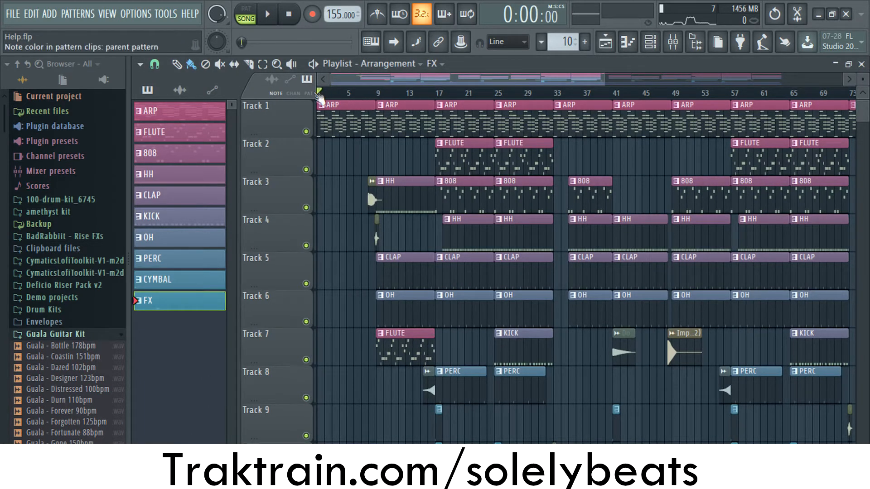
{"action": "key", "text": "space"}
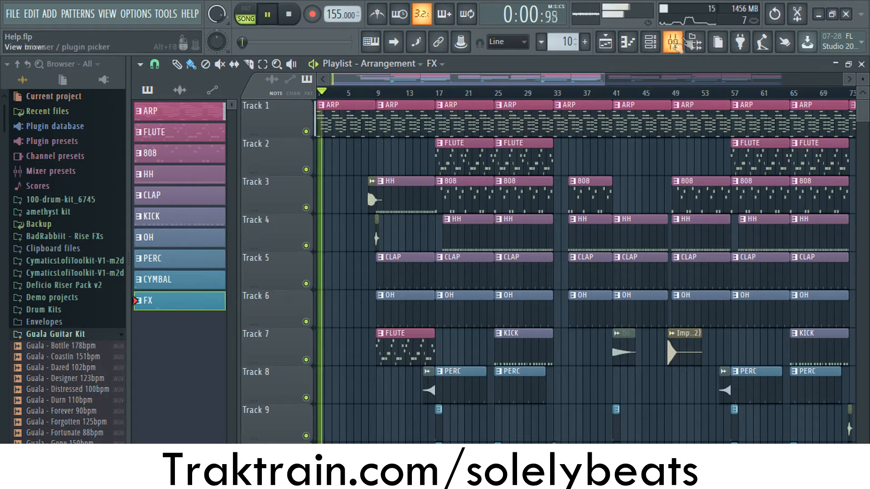
{"action": "key", "text": "F9"}
{"action": "left_click", "coordinate": [777, 150]}
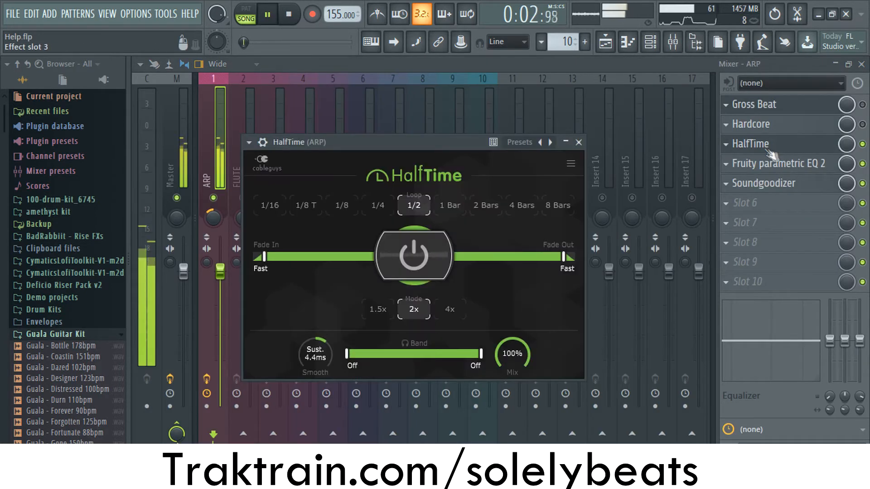
- Follow the arp's playback in the playlist alongside the HalfTime mix level automation past bar 9, and stop it
{"action": "left_click", "coordinate": [605, 42]}
{"action": "scroll", "coordinate": [366, 198], "scroll_direction": "down", "scroll_amount": 5}
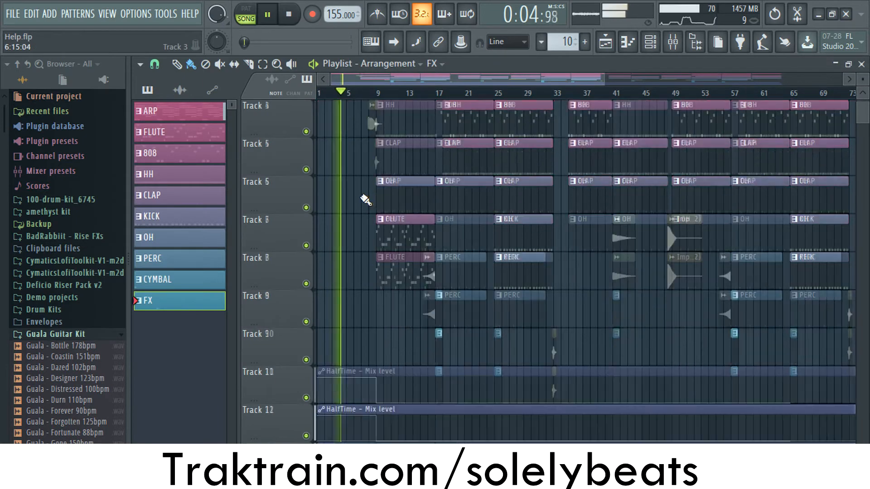
{"action": "scroll", "coordinate": [359, 230], "scroll_direction": "up", "scroll_amount": 3}
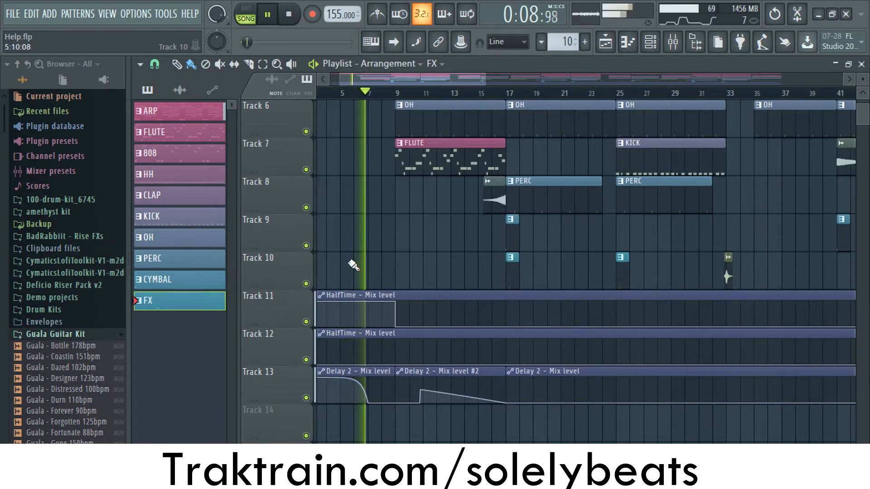
{"action": "scroll", "coordinate": [353, 266], "scroll_direction": "up", "scroll_amount": 1}
{"action": "scroll", "coordinate": [433, 269], "scroll_direction": "up", "scroll_amount": 3}
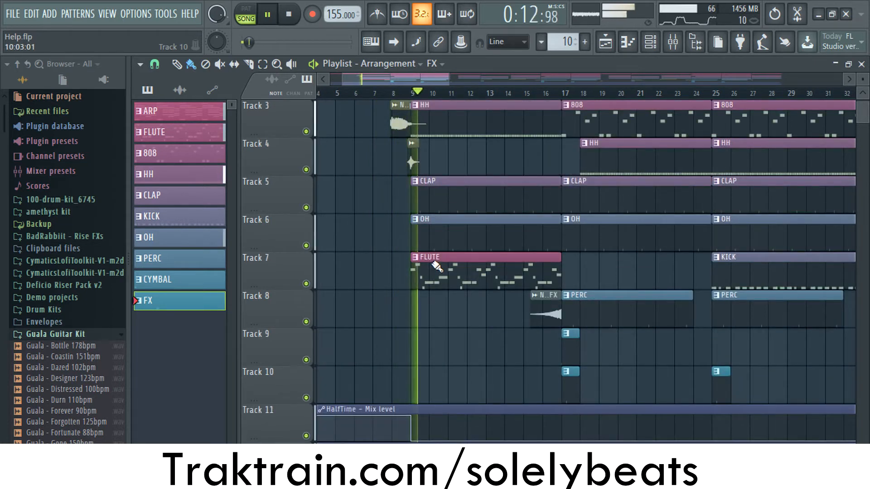
{"action": "key", "text": "space"}
- Examine the HalfTime mix level automation clip on Track 11 from the start of the arrangement
{"action": "scroll", "coordinate": [479, 154], "scroll_direction": "up", "scroll_amount": 2}
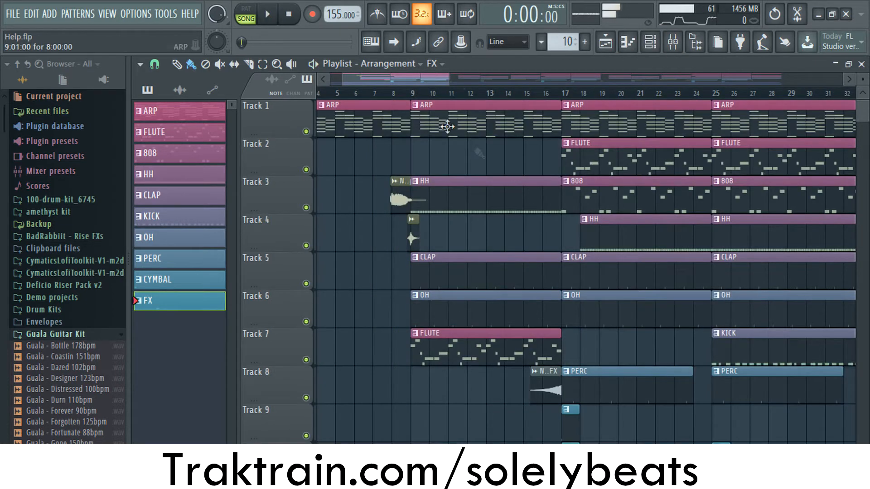
{"action": "left_click", "coordinate": [605, 41]}
{"action": "left_click", "coordinate": [605, 42]}
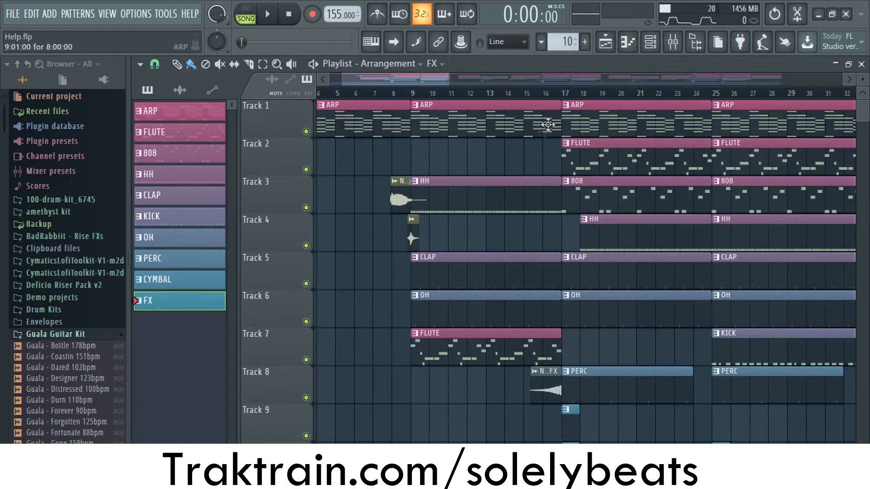
{"action": "scroll", "coordinate": [548, 125], "scroll_direction": "down", "scroll_amount": 4}
{"action": "scroll", "coordinate": [435, 227], "scroll_direction": "down", "scroll_amount": 3}
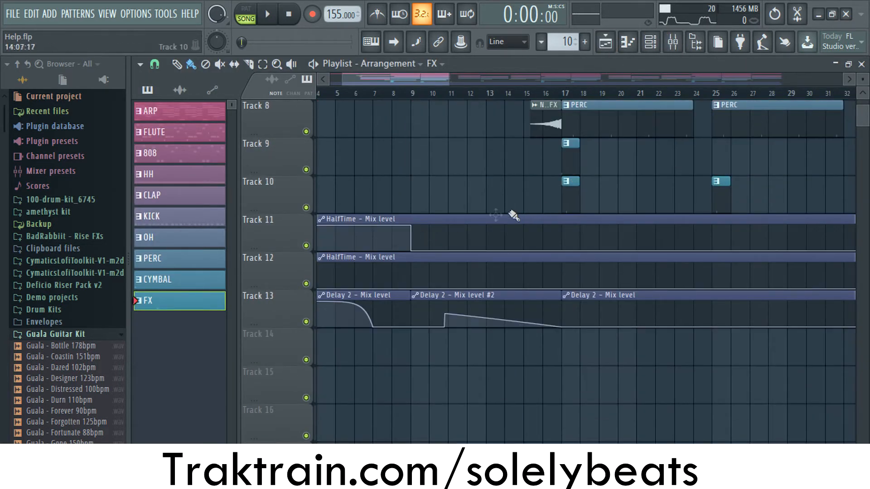
{"action": "scroll", "coordinate": [337, 256], "scroll_direction": "up", "scroll_amount": 2}
{"action": "left_click_drag", "start_coordinate": [394, 77], "coordinate": [330, 78]}
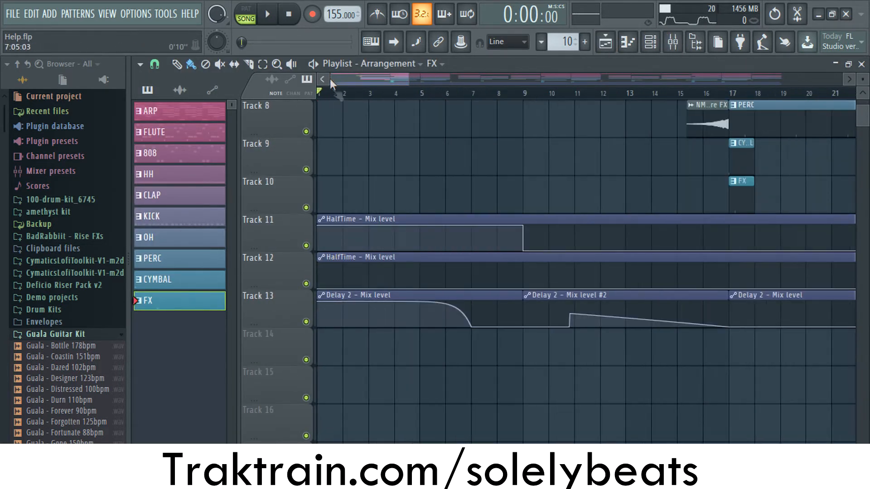
{"action": "left_click", "coordinate": [320, 226]}
- Scrub the playback position from the start of the playlist to about 0:17
{"action": "mouse_move", "coordinate": [320, 93]}
{"action": "left_mouse_down"}
{"action": "mouse_move", "coordinate": [576, 104]}
{"action": "mouse_move", "coordinate": [242, 92]}
{"action": "left_mouse_up"}
{"action": "mouse_move", "coordinate": [322, 97]}
{"action": "left_mouse_down"}
{"action": "mouse_move", "coordinate": [529, 104]}
{"action": "mouse_move", "coordinate": [603, 124]}
{"action": "left_mouse_up"}
{"action": "scroll", "coordinate": [603, 125], "scroll_direction": "up", "scroll_amount": 4}
- Open Fruity parametric EQ 2 on the ARP mixer track and examine its curve
{"action": "left_click", "coordinate": [674, 46]}
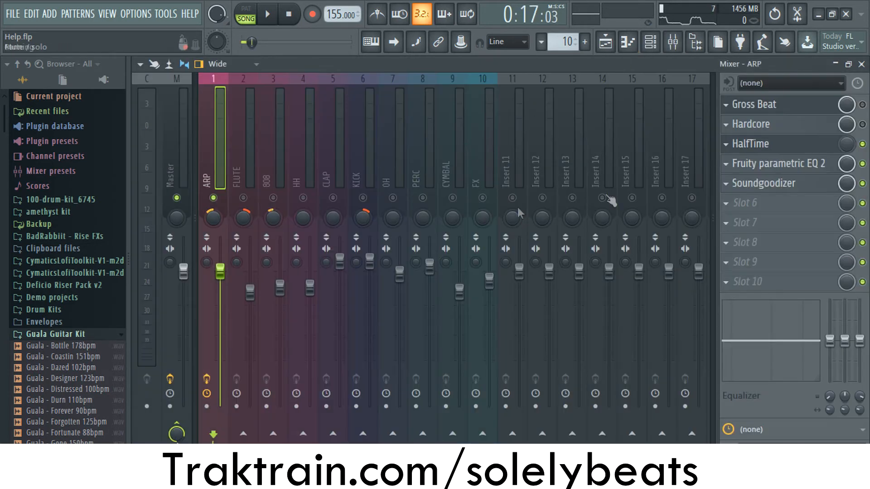
{"action": "left_click", "coordinate": [788, 165]}
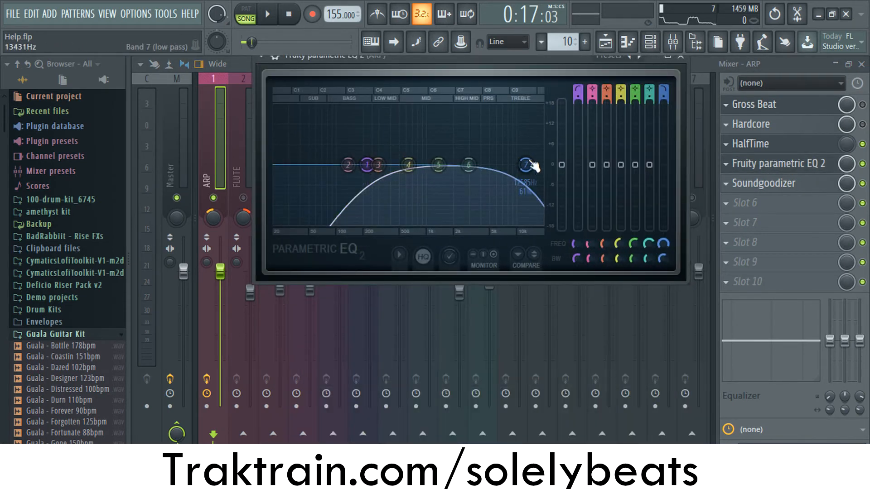
- Close the ARP track's parametric EQ and examine the settings of its Soundgoodizer effect
{"action": "left_click", "coordinate": [681, 58]}
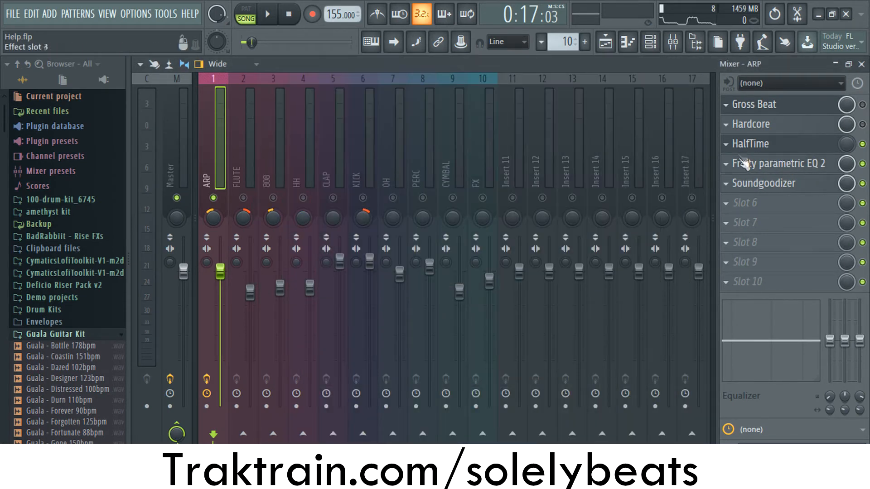
{"action": "left_click", "coordinate": [752, 185]}
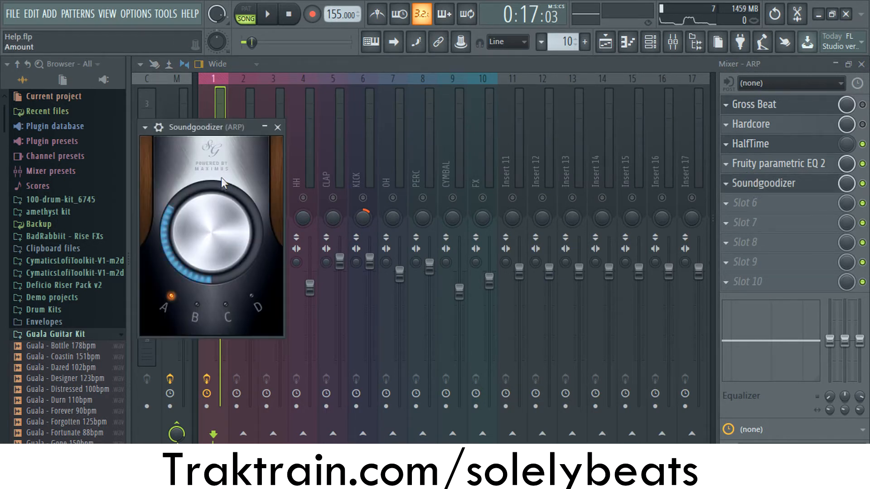
{"action": "left_click", "coordinate": [278, 128]}
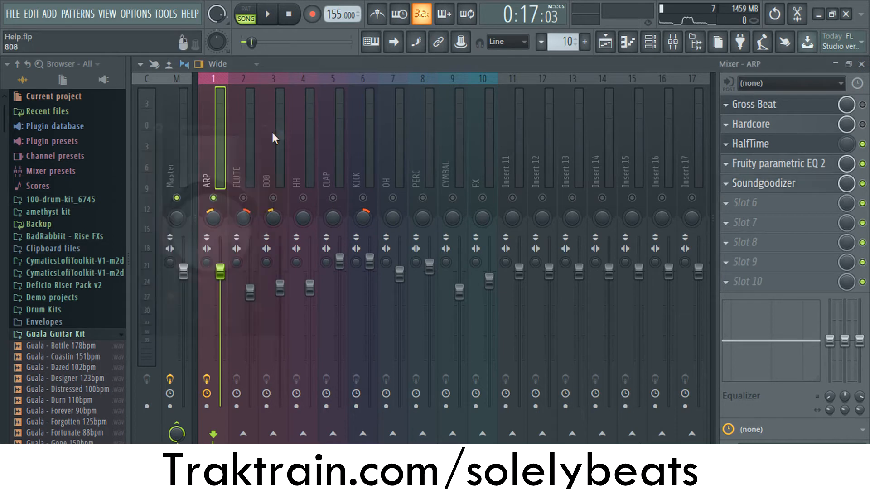
- Unmute the FLUTE mixer track to hear it with ARP, and examine its effect slots
{"action": "left_click", "coordinate": [244, 196]}
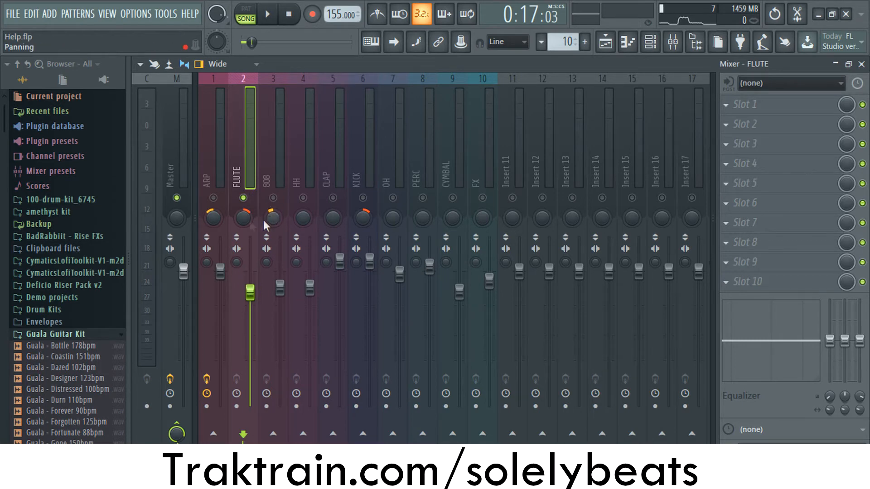
{"action": "key", "text": "F5"}
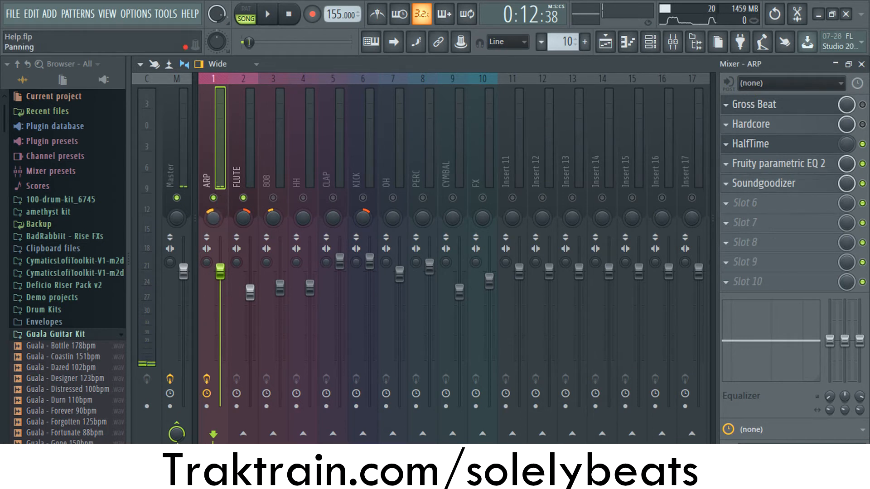
{"action": "left_click", "coordinate": [235, 183]}
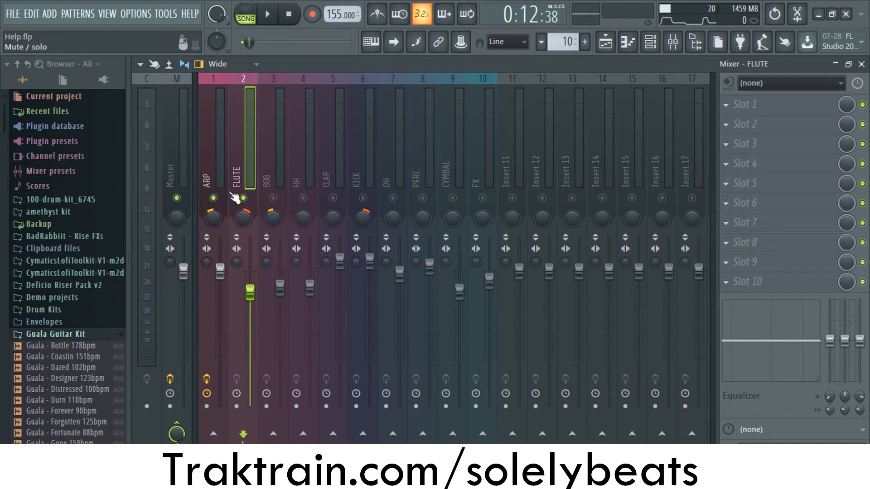
- Isolate the 808 and KICK mixer tracks by muting FLUTE and ARP and unmuting those two
{"action": "left_click", "coordinate": [273, 181]}
{"action": "left_click", "coordinate": [243, 198]}
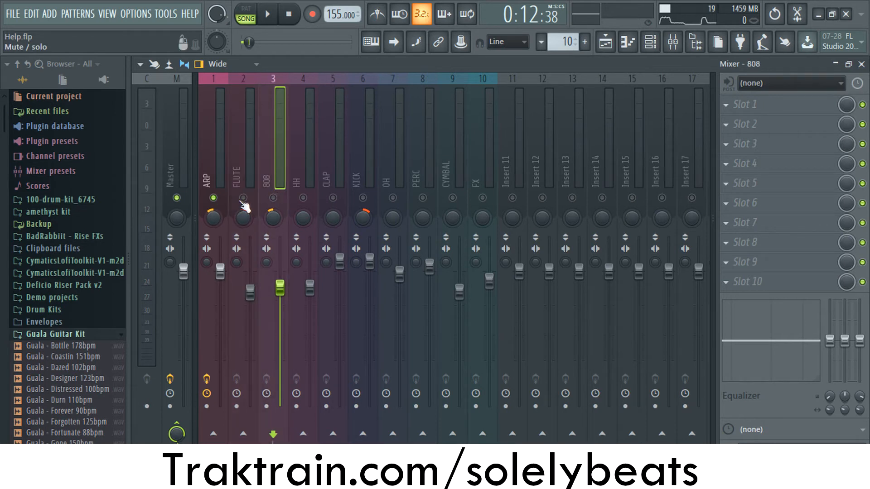
{"action": "left_click", "coordinate": [214, 198]}
{"action": "left_click", "coordinate": [273, 198]}
{"action": "left_click", "coordinate": [355, 174]}
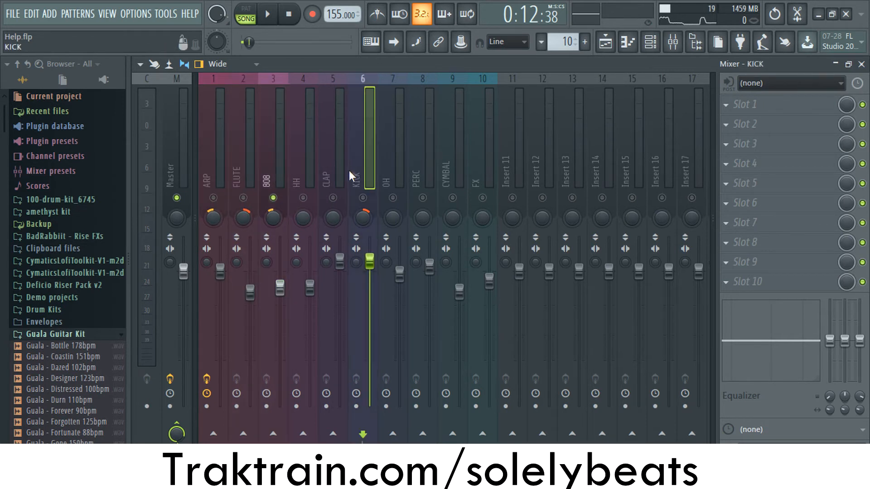
{"action": "left_click", "coordinate": [267, 177]}
{"action": "left_click", "coordinate": [356, 181]}
{"action": "left_click", "coordinate": [363, 198]}
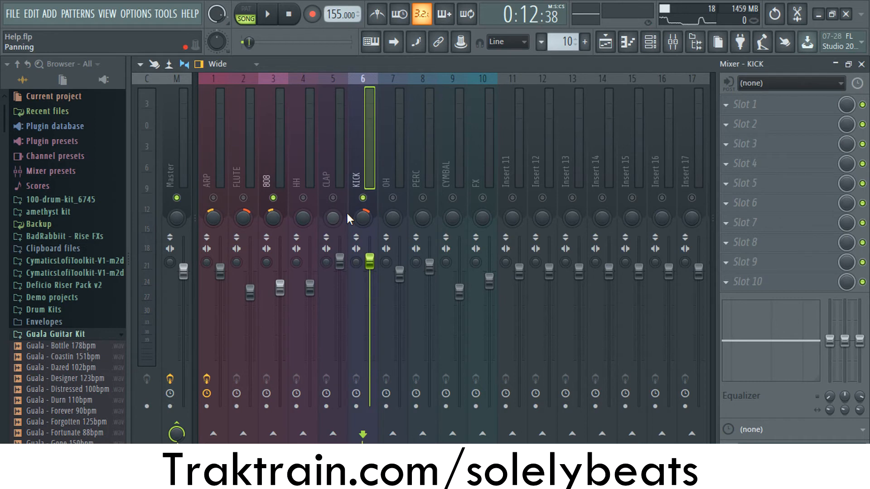
- Play the isolated 808 and KICK tracks from bar 17 of the playlist
{"action": "key", "text": "space"}
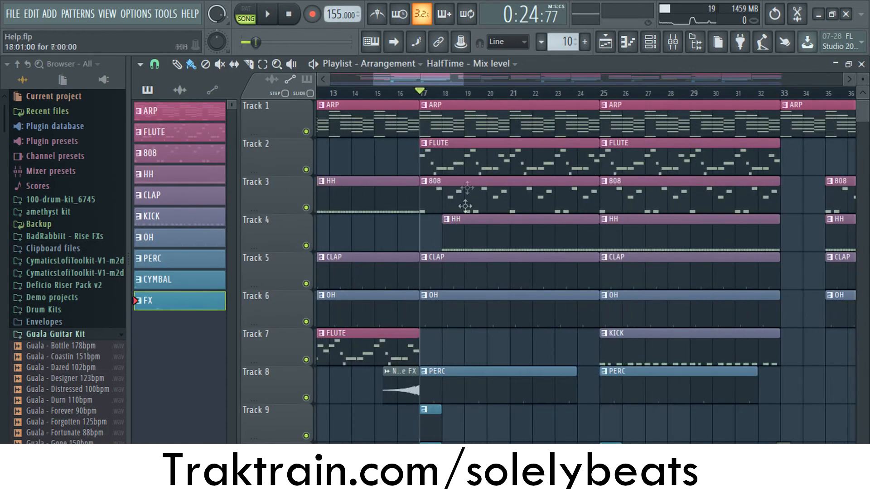
{"action": "left_click", "coordinate": [673, 48]}
{"action": "left_click", "coordinate": [672, 51]}
{"action": "left_click", "coordinate": [672, 49]}
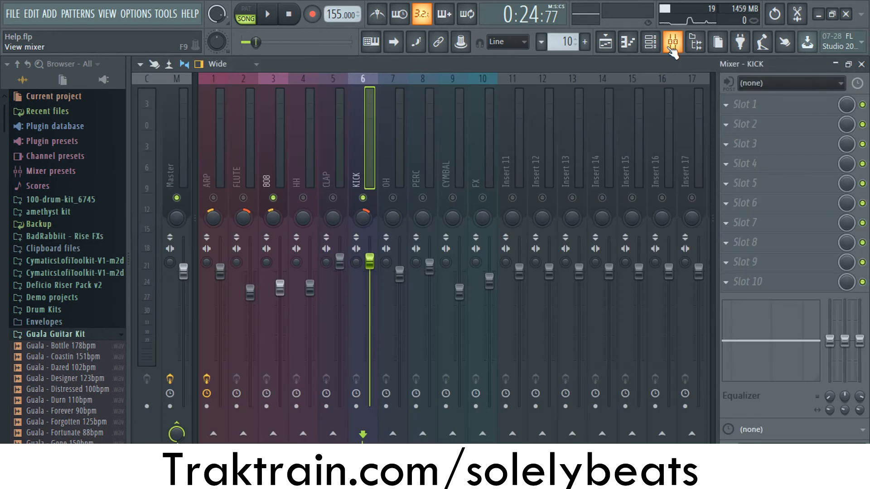
{"action": "left_click", "coordinate": [673, 49]}
{"action": "key", "text": "space"}
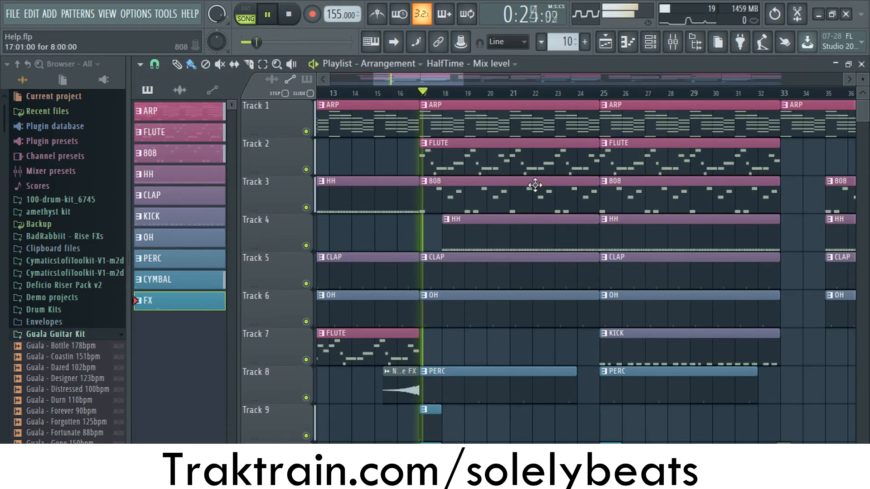
- Move playback to bar 25, where the KICK clip starts, check the mixer levels and stop
{"action": "left_click", "coordinate": [605, 93]}
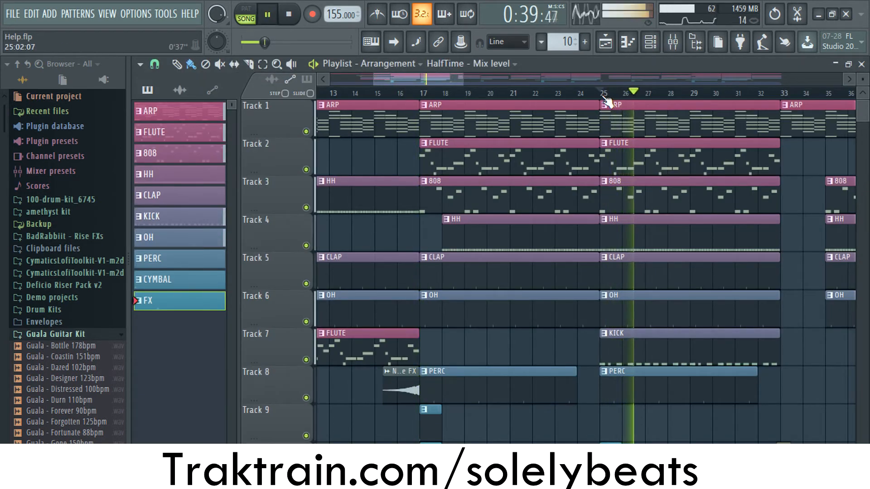
{"action": "left_click", "coordinate": [678, 47]}
{"action": "key", "text": "space"}
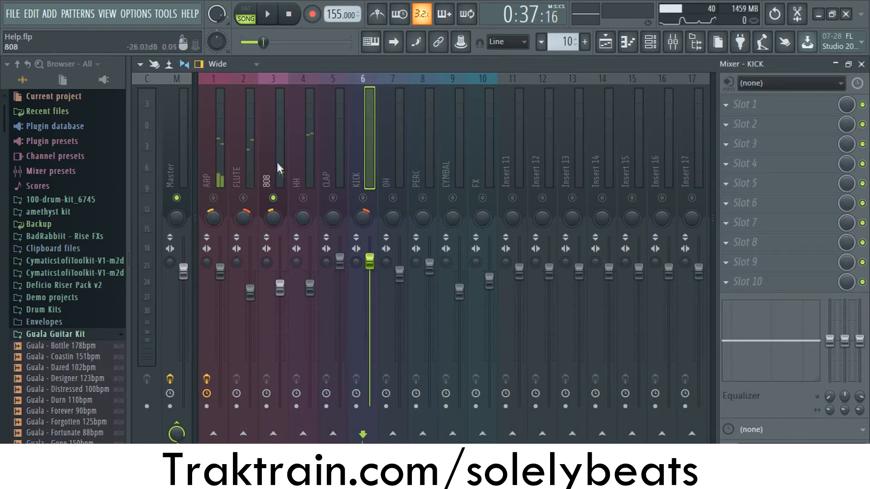
- Unmute every mixer track and play the full beat briefly from bar 25
{"action": "left_click", "coordinate": [278, 163]}
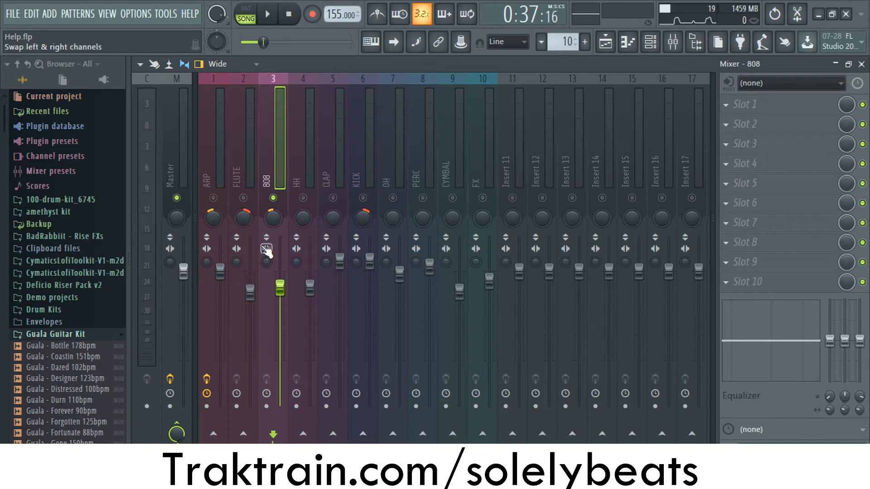
{"action": "right_click", "coordinate": [274, 199]}
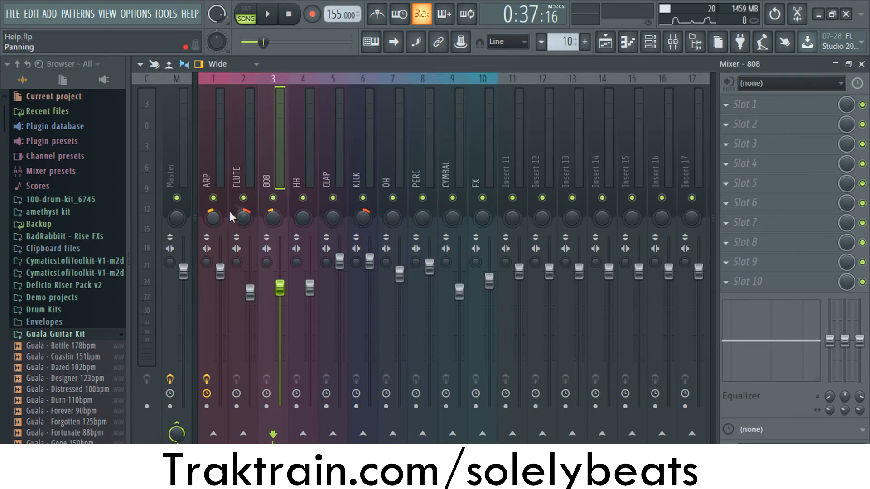
{"action": "key", "text": "space"}
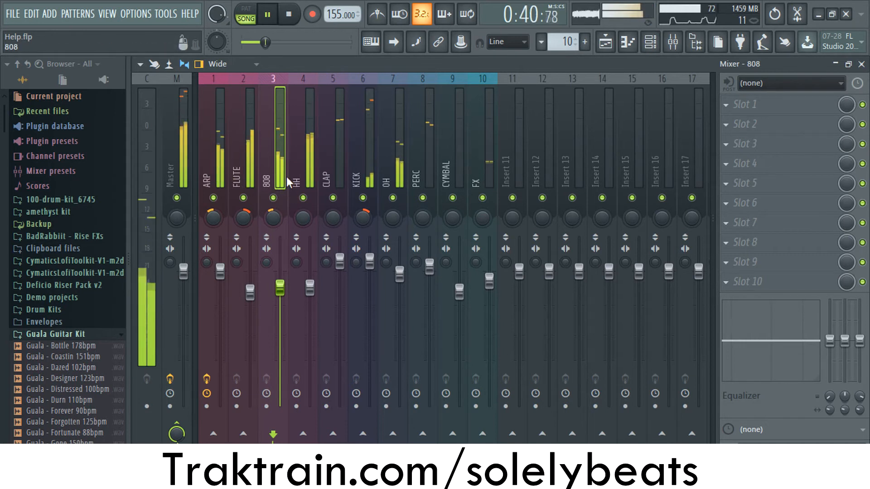
{"action": "key", "text": "space"}
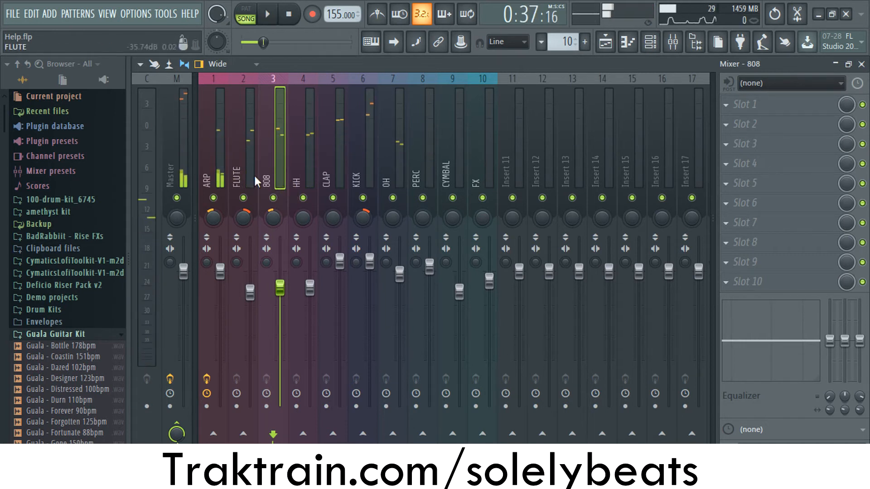
- Replay the full beat from bar 25 twice, comparing the level meters of all mixer tracks
{"action": "key", "text": "space"}
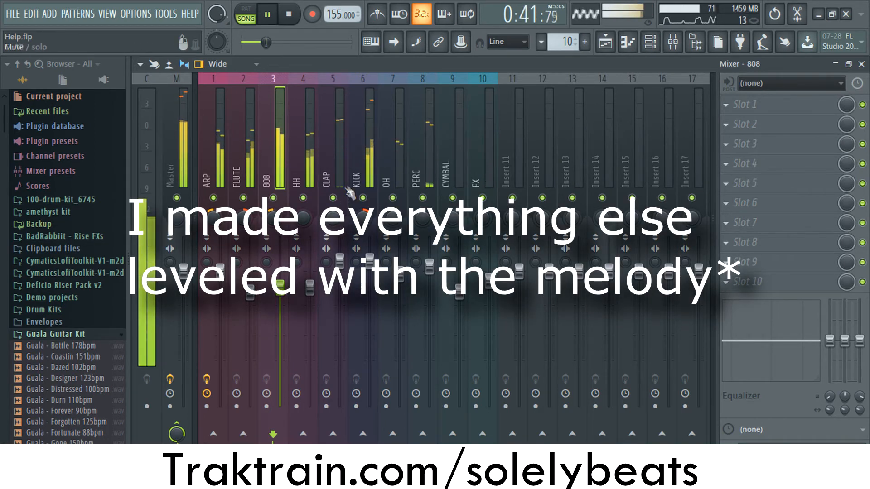
{"action": "key", "text": "space"}
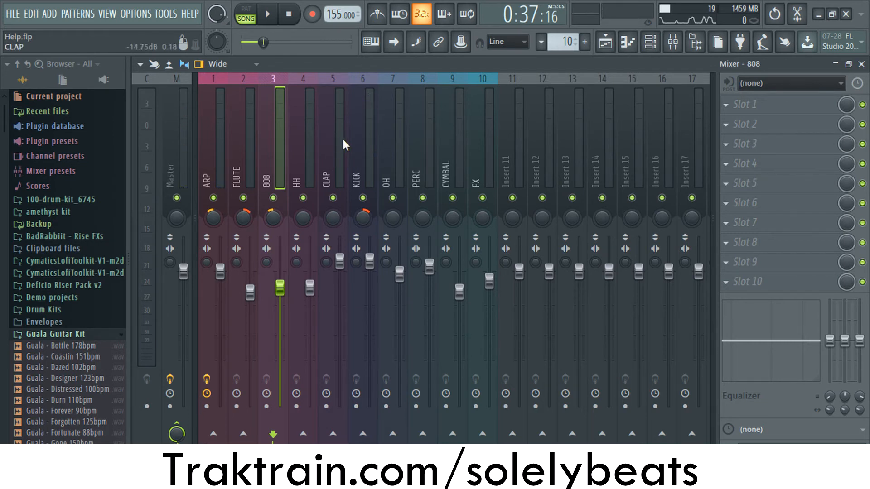
{"action": "key", "text": "space"}
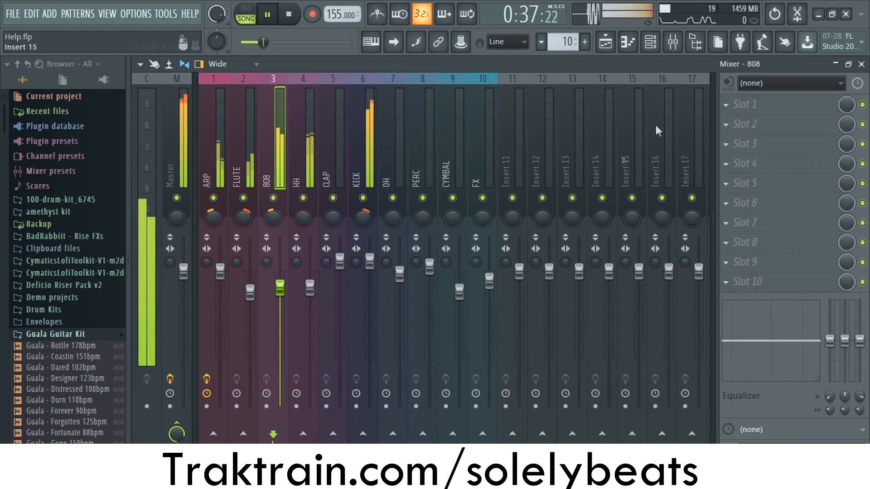
{"action": "key", "text": "space"}
- Move the playlist's playback position to about 2:48 and examine the final section of the arrangement
{"action": "key", "text": "F5"}
{"action": "scroll", "coordinate": [348, 202], "scroll_direction": "down", "scroll_amount": 1}
{"action": "scroll", "coordinate": [349, 206], "scroll_direction": "up", "scroll_amount": 1}
{"action": "mouse_move", "coordinate": [333, 94]}
{"action": "left_mouse_down"}
{"action": "mouse_move", "coordinate": [323, 94]}
{"action": "mouse_move", "coordinate": [385, 93]}
{"action": "mouse_move", "coordinate": [440, 107]}
{"action": "mouse_move", "coordinate": [752, 111]}
{"action": "left_mouse_up"}
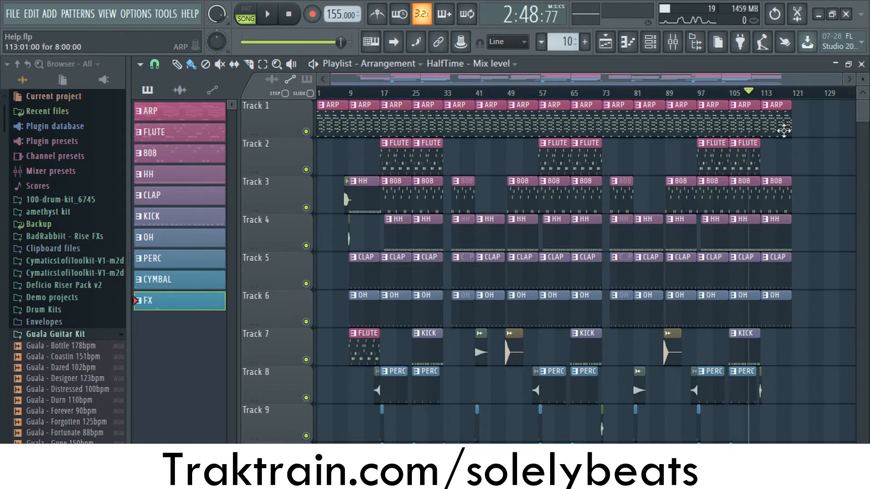
{"action": "scroll", "coordinate": [785, 134], "scroll_direction": "down", "scroll_amount": 5}
{"action": "scroll", "coordinate": [811, 283], "scroll_direction": "up", "scroll_amount": 4, "text": "ctrl"}
{"action": "scroll", "coordinate": [809, 280], "scroll_direction": "up", "scroll_amount": 5}
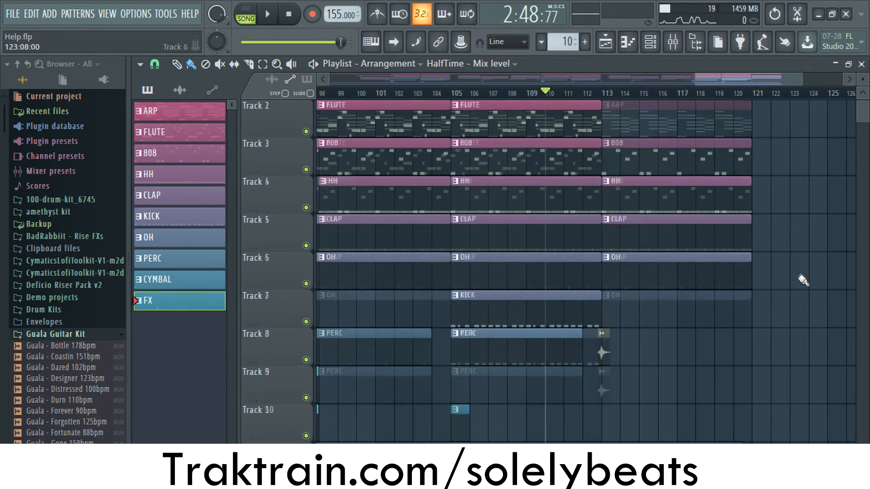
- Select the Master mixer track and inspect its HalfTime effect, closing the effect window again
{"action": "left_click", "coordinate": [673, 42]}
{"action": "left_click", "coordinate": [186, 128]}
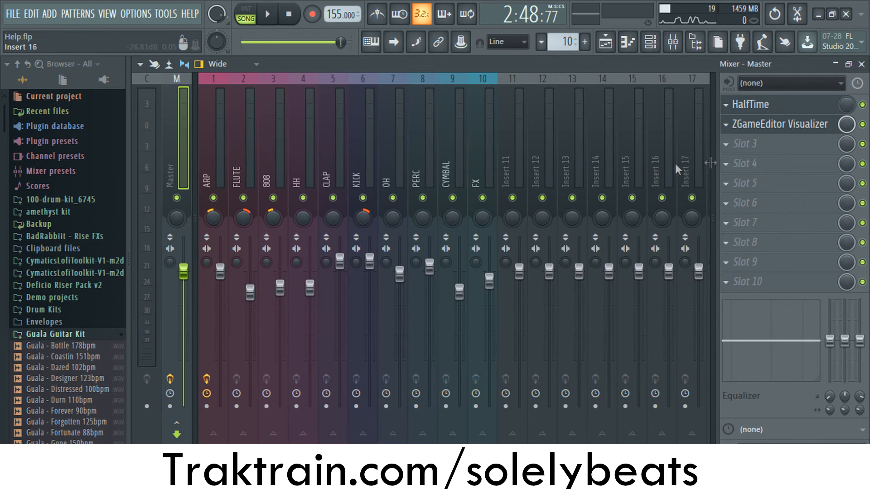
{"action": "left_click", "coordinate": [815, 110]}
{"action": "left_click", "coordinate": [510, 163]}
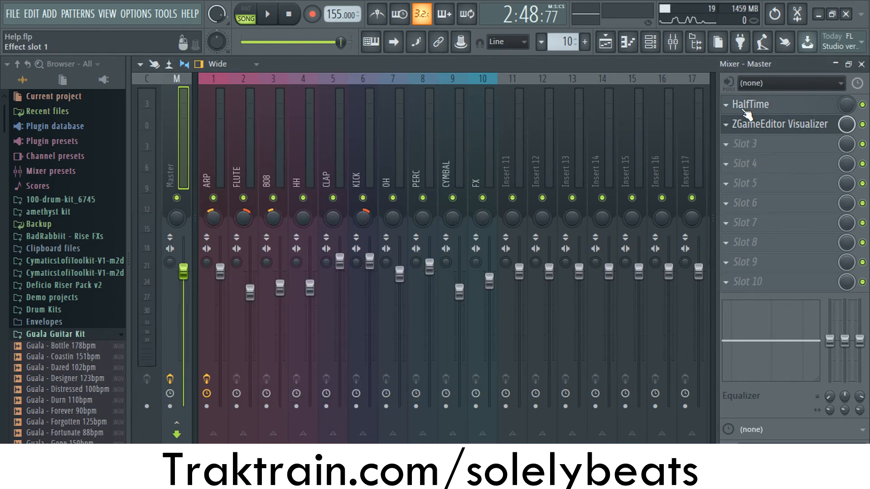
{"action": "left_click", "coordinate": [771, 105]}
{"action": "left_click", "coordinate": [510, 162]}
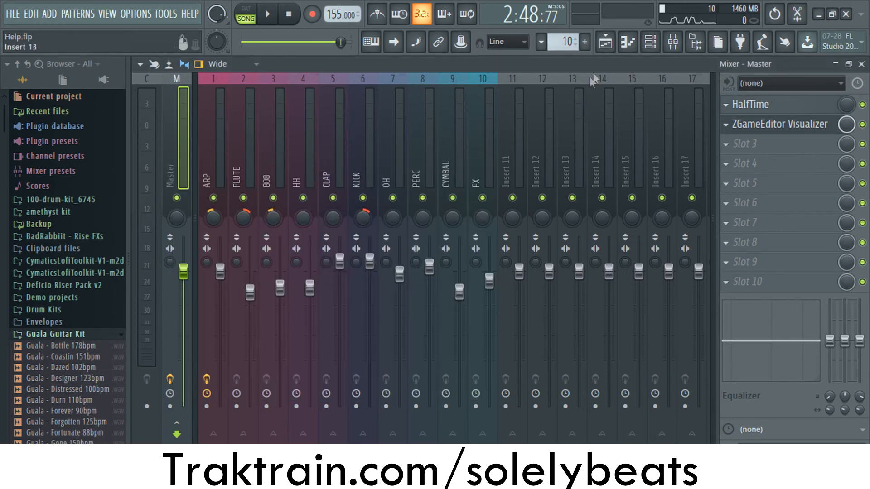
- Play the arrangement's outro in the playlist from bar 113
{"action": "left_click", "coordinate": [605, 42]}
{"action": "scroll", "coordinate": [619, 147], "scroll_direction": "down", "scroll_amount": 2}
{"action": "left_click", "coordinate": [603, 93]}
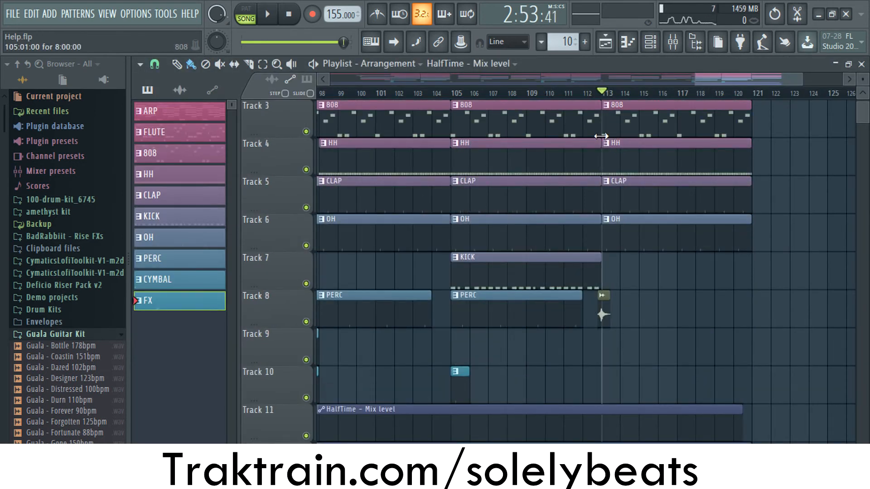
{"action": "key", "text": "space"}
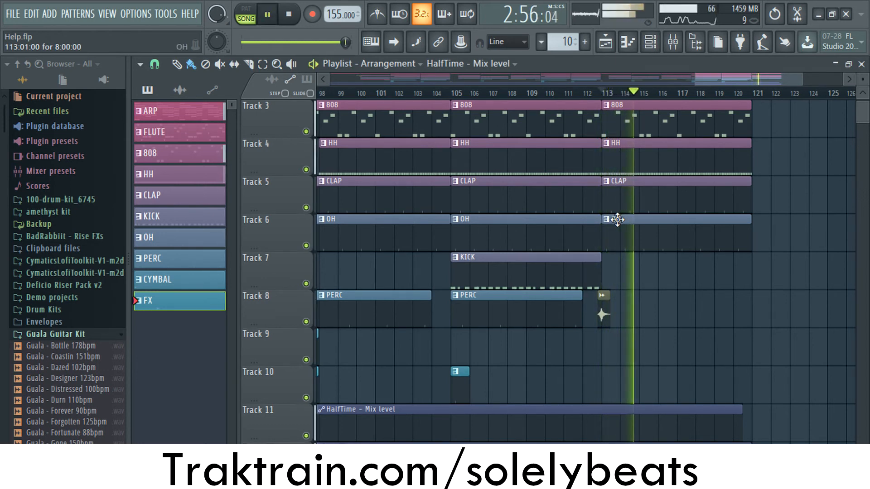
- Follow the outro's playback across the pattern clips and the automation on Tracks 11 to 13, and stop it
{"action": "scroll", "coordinate": [618, 220], "scroll_direction": "up", "scroll_amount": 2}
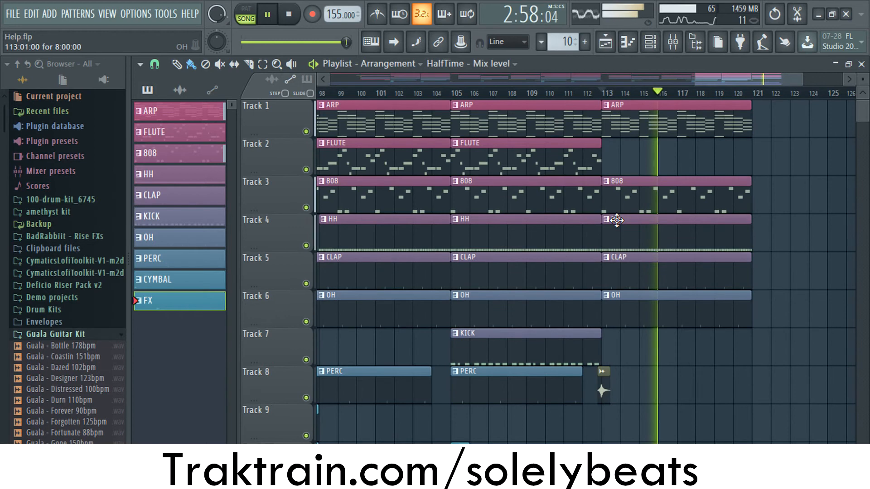
{"action": "scroll", "coordinate": [617, 220], "scroll_direction": "down", "scroll_amount": 4}
{"action": "scroll", "coordinate": [617, 221], "scroll_direction": "down", "scroll_amount": 2}
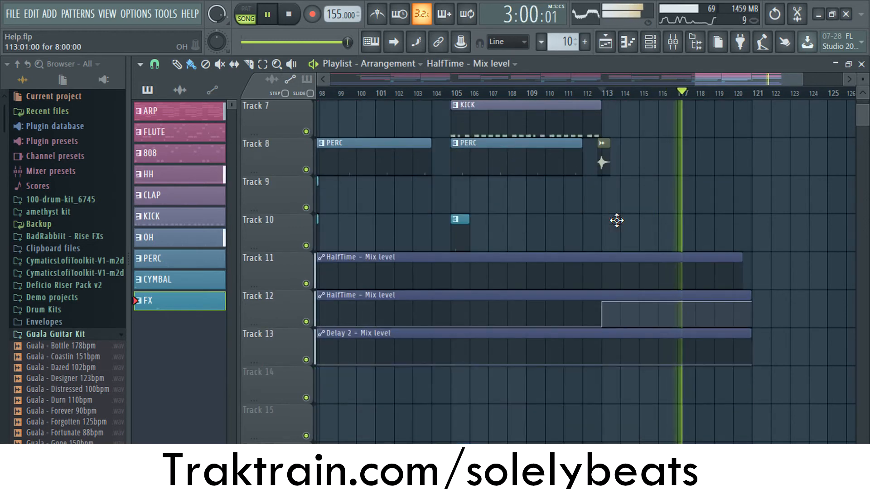
{"action": "scroll", "coordinate": [620, 224], "scroll_direction": "down", "scroll_amount": 2}
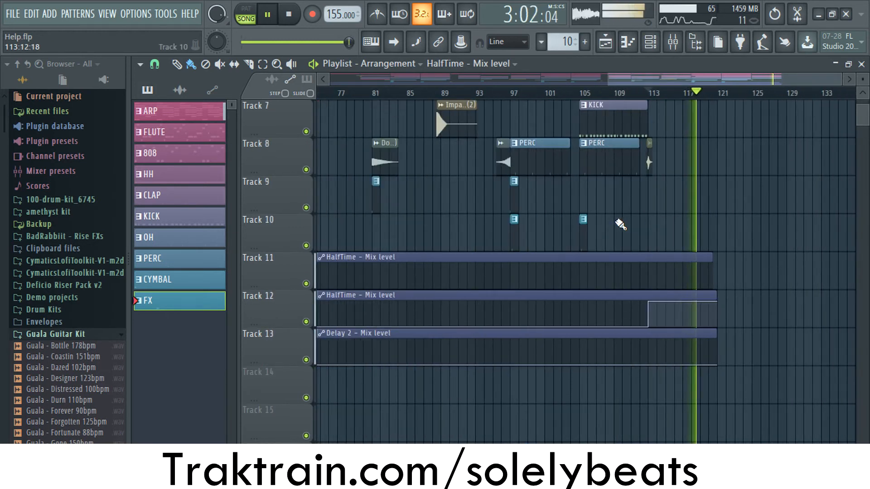
{"action": "scroll", "coordinate": [620, 225], "scroll_direction": "down", "scroll_amount": 3}
{"action": "scroll", "coordinate": [619, 224], "scroll_direction": "down", "scroll_amount": 1}
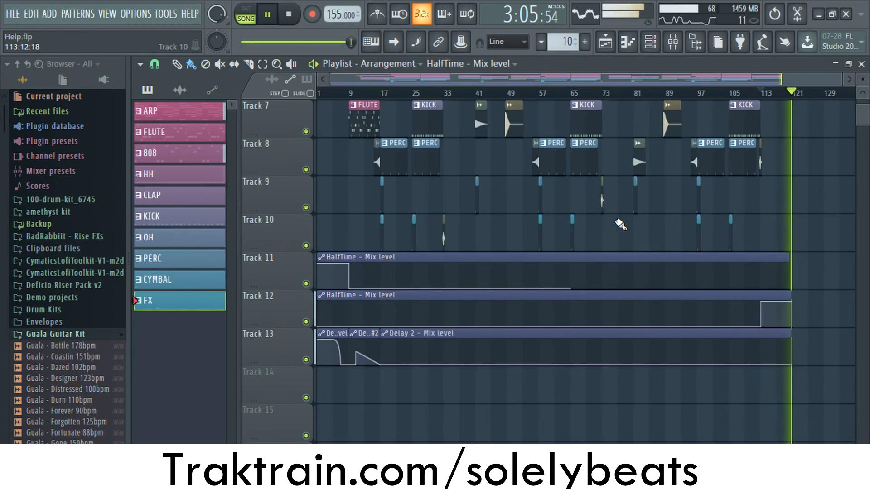
{"action": "key", "text": "space"}
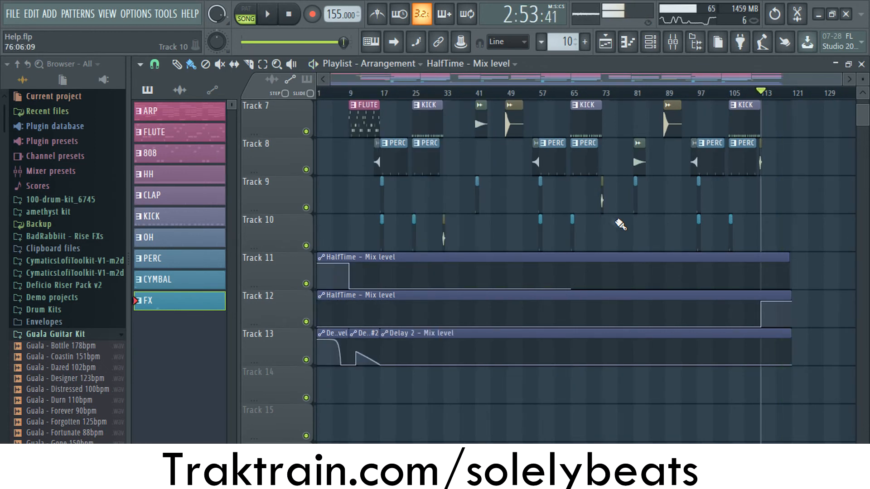
- Return the playlist to its beginning and examine the HalfTime and Delay 2 mix level automation on Tracks 11 to 13
{"action": "scroll", "coordinate": [325, 248], "scroll_direction": "up", "scroll_amount": 3}
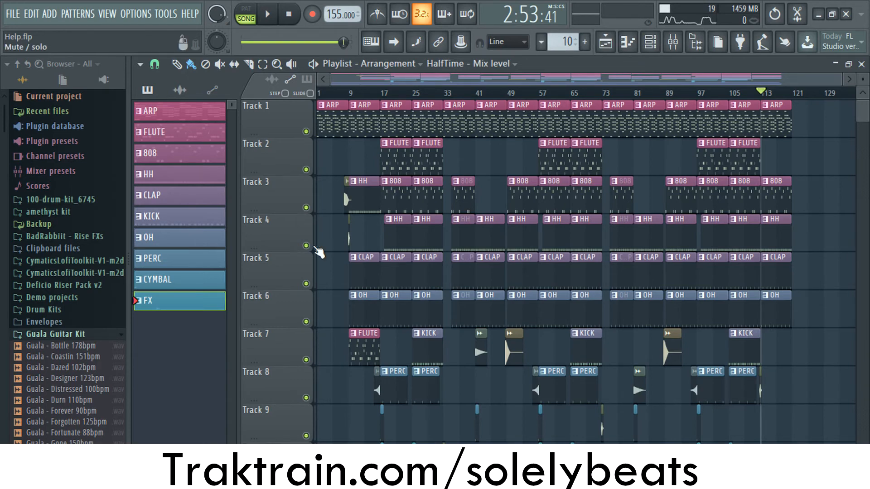
{"action": "scroll", "coordinate": [319, 252], "scroll_direction": "up", "scroll_amount": 2}
{"action": "scroll", "coordinate": [358, 197], "scroll_direction": "up", "scroll_amount": 2}
{"action": "left_click_drag", "start_coordinate": [381, 80], "coordinate": [297, 91]}
{"action": "scroll", "coordinate": [393, 186], "scroll_direction": "down", "scroll_amount": 4}
{"action": "scroll", "coordinate": [390, 195], "scroll_direction": "down", "scroll_amount": 4}
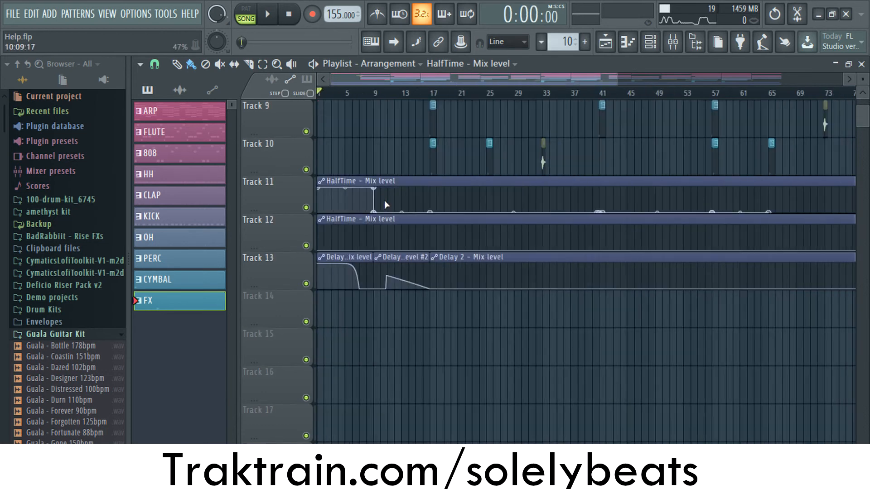
- Examine the full arrangement's pattern clips, effect clips and automation across Tracks 1 to 13
{"action": "scroll", "coordinate": [347, 245], "scroll_direction": "up", "scroll_amount": 5}
{"action": "scroll", "coordinate": [354, 252], "scroll_direction": "up", "scroll_amount": 2}
{"action": "scroll", "coordinate": [380, 162], "scroll_direction": "up", "scroll_amount": 1}
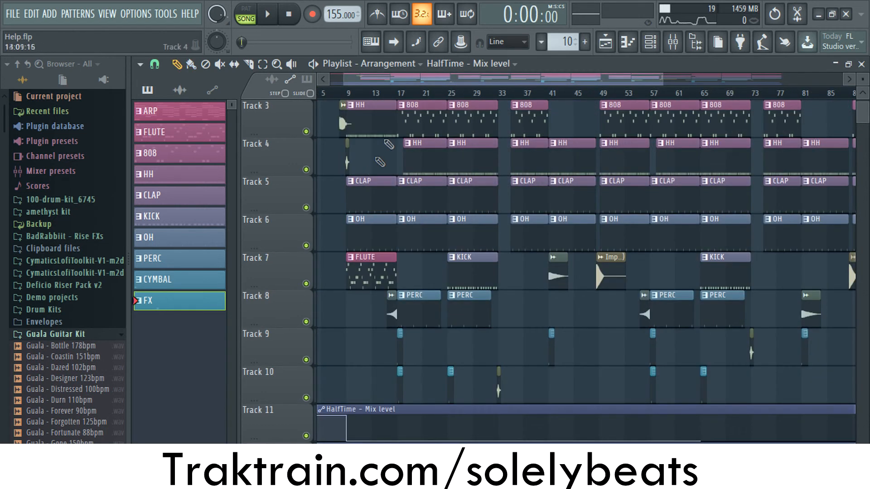
{"action": "scroll", "coordinate": [426, 379], "scroll_direction": "down", "scroll_amount": 2}
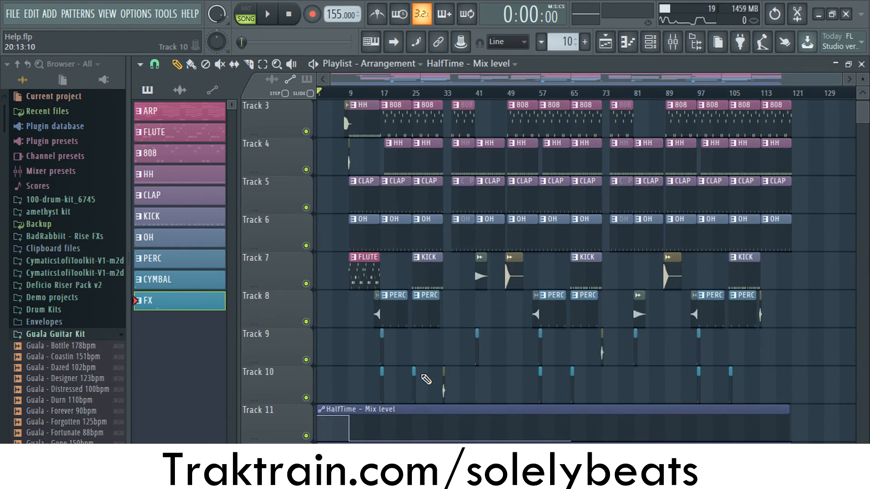
{"action": "scroll", "coordinate": [424, 377], "scroll_direction": "down", "scroll_amount": 4}
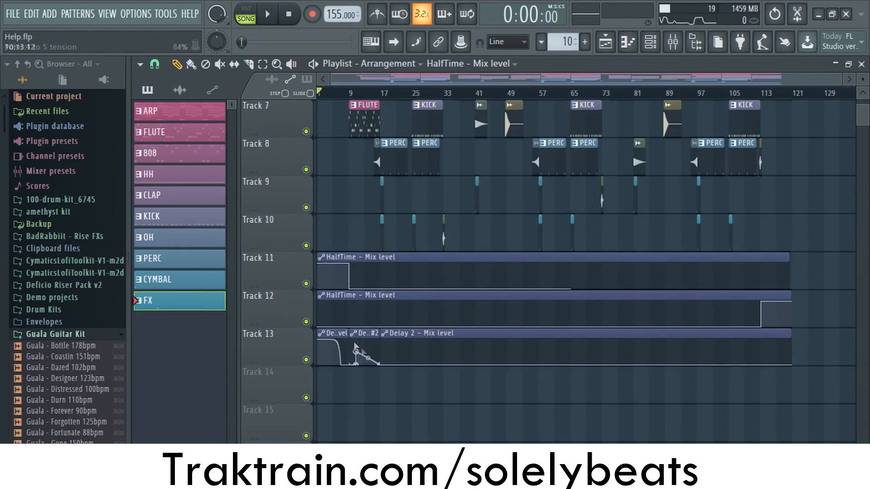
{"action": "scroll", "coordinate": [291, 247], "scroll_direction": "up", "scroll_amount": 6}
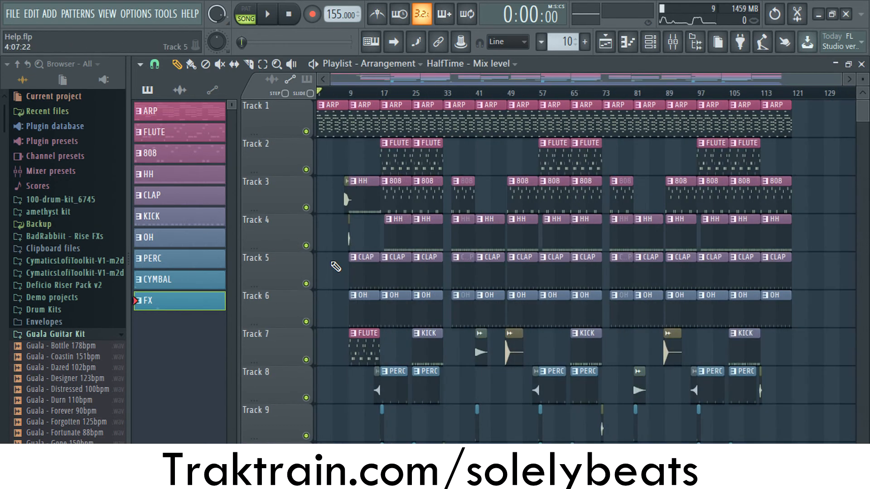
{"action": "scroll", "coordinate": [353, 257], "scroll_direction": "down", "scroll_amount": 2}
- Place the playhead at bar 8 and play the transition into bar 9, stopping shortly after
{"action": "key", "text": "space"}
{"action": "scroll", "coordinate": [349, 199], "scroll_direction": "up", "scroll_amount": 2}
{"action": "left_click_drag", "start_coordinate": [328, 94], "coordinate": [372, 93]}
{"action": "scroll", "coordinate": [373, 180], "scroll_direction": "up", "scroll_amount": 5}
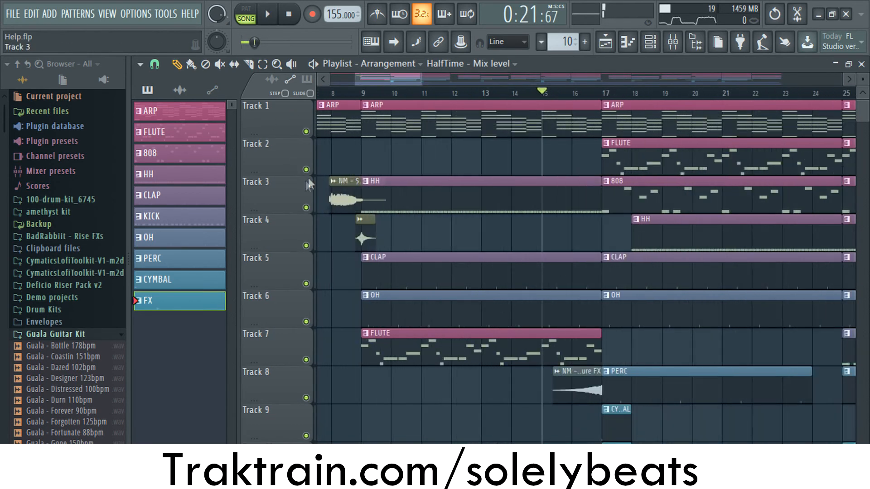
{"action": "scroll", "coordinate": [336, 98], "scroll_direction": "left", "scroll_amount": 2}
{"action": "left_click", "coordinate": [391, 93]}
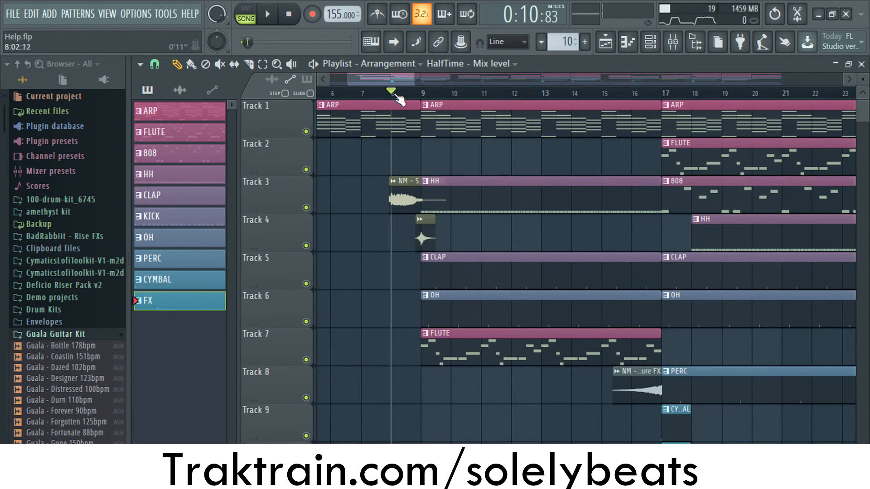
{"action": "key", "text": "space"}
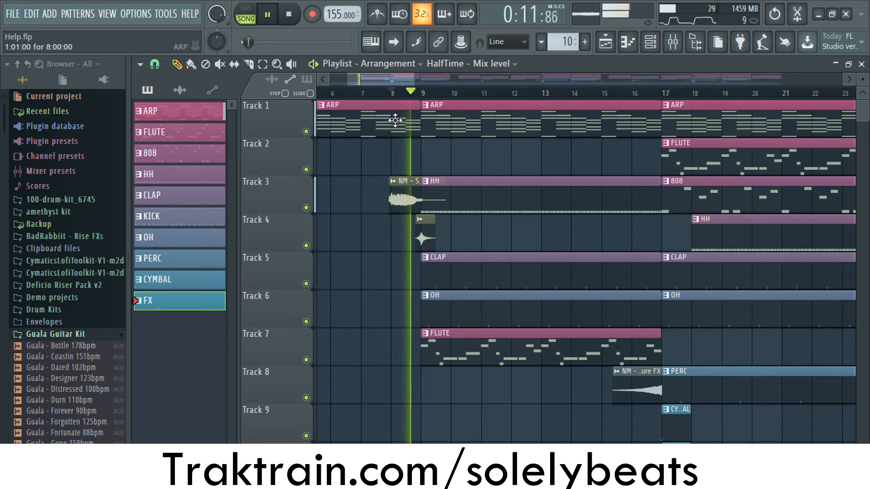
{"action": "key", "text": "space"}
- Solo Track 3 to audition its effect clip before bar 9, and restore all tracks
{"action": "right_click", "coordinate": [306, 208]}
{"action": "right_click", "coordinate": [306, 208]}
{"action": "key", "text": "space"}
{"action": "key", "text": "space"}
- Move the playhead to around bar 16 and examine the NM - Signature FX riser leading into bar 17
{"action": "left_click_drag", "start_coordinate": [382, 77], "coordinate": [408, 82]}
{"action": "left_click", "coordinate": [428, 95]}
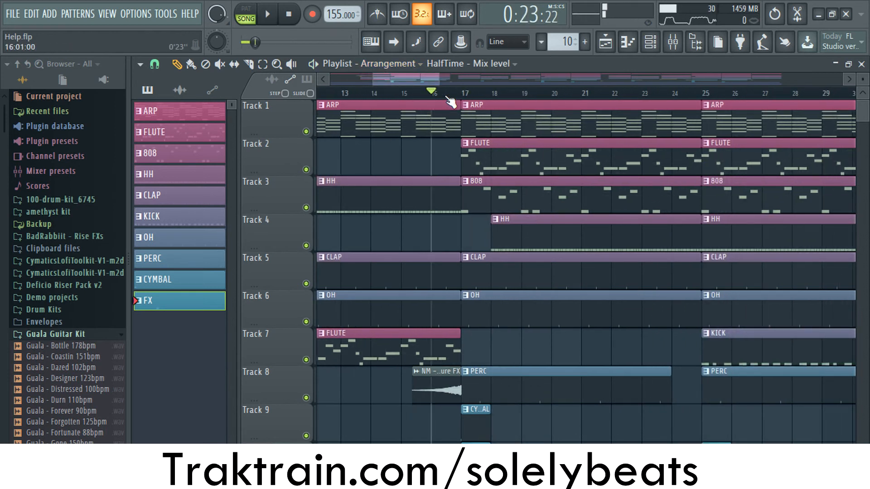
{"action": "left_click_drag", "start_coordinate": [423, 99], "coordinate": [473, 101]}
- Move the playhead to the drum break at bar 33 and on to the Downfall (5) clip at bar 41
{"action": "scroll", "coordinate": [637, 262], "scroll_direction": "down", "scroll_amount": 4}
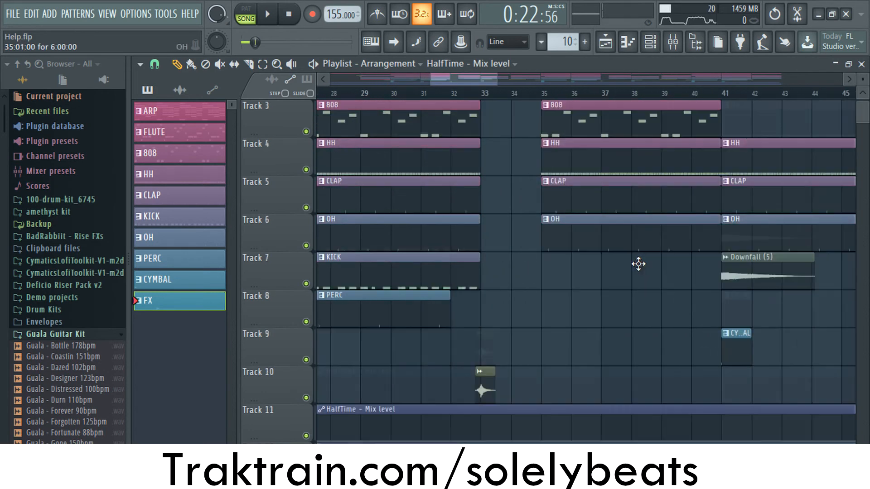
{"action": "left_click", "coordinate": [479, 94]}
{"action": "left_click", "coordinate": [493, 64]}
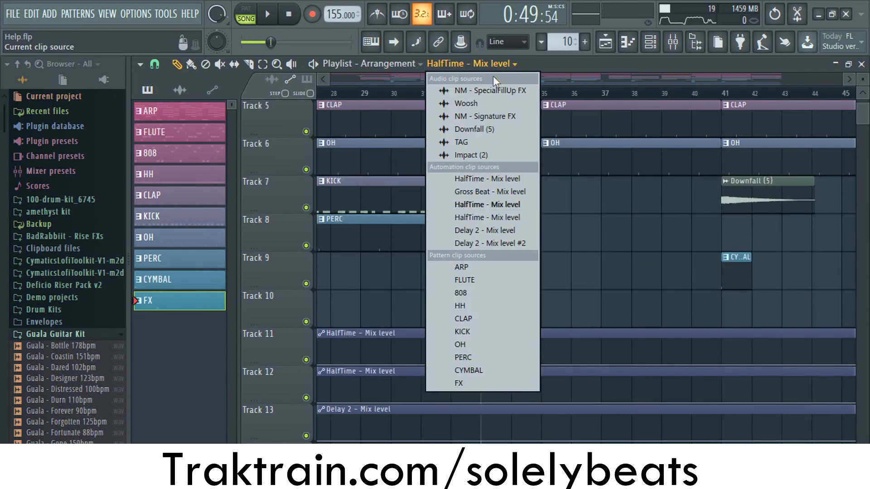
{"action": "left_click", "coordinate": [459, 76]}
{"action": "left_click_drag", "start_coordinate": [460, 78], "coordinate": [486, 80]}
{"action": "left_click_drag", "start_coordinate": [415, 93], "coordinate": [587, 107]}
{"action": "scroll", "coordinate": [600, 206], "scroll_direction": "up", "scroll_amount": 1}
{"action": "scroll", "coordinate": [600, 202], "scroll_direction": "down", "scroll_amount": 4}
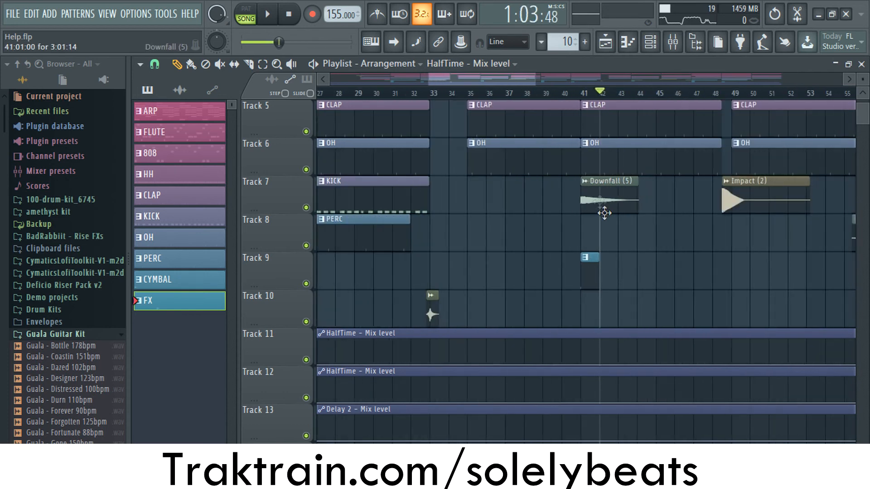
- Move the playhead to bar 48 and examine the short drum break before bar 49
{"action": "left_click_drag", "start_coordinate": [490, 81], "coordinate": [530, 83]}
{"action": "scroll", "coordinate": [682, 212], "scroll_direction": "up", "scroll_amount": 4}
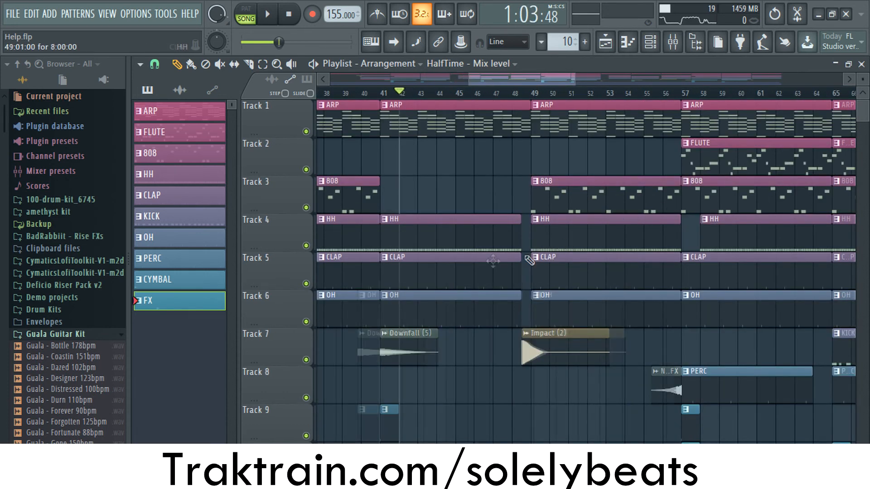
{"action": "scroll", "coordinate": [485, 270], "scroll_direction": "up", "scroll_amount": 3}
{"action": "left_click_drag", "start_coordinate": [531, 93], "coordinate": [562, 127]}
{"action": "scroll", "coordinate": [562, 323], "scroll_direction": "up", "scroll_amount": 2}
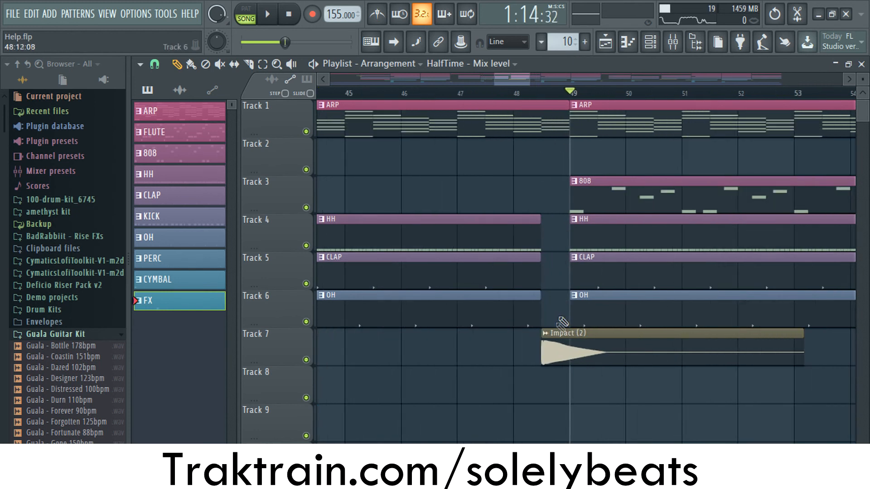
- Audition the Impact (2) clip with Track 7 soloed, restore all tracks, and inspect the clip's sample settings
{"action": "left_click", "coordinate": [540, 93]}
{"action": "right_click", "coordinate": [307, 360]}
{"action": "key", "text": "space"}
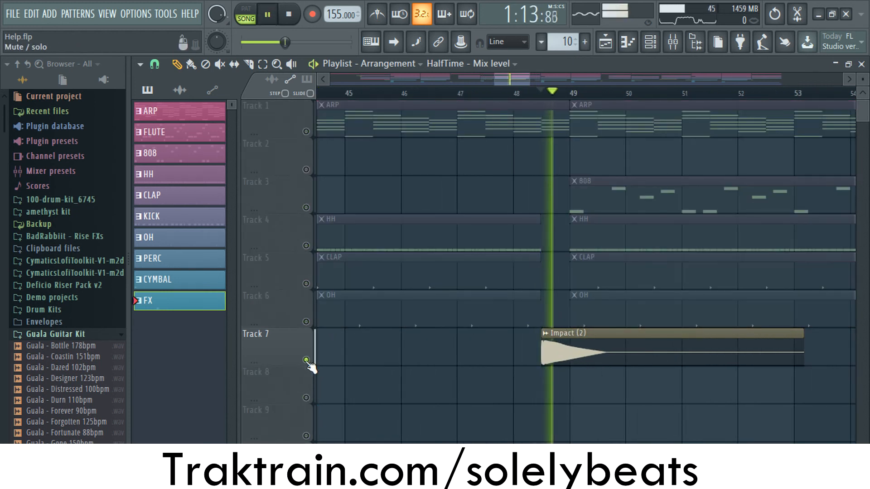
{"action": "key", "text": "space"}
{"action": "right_click", "coordinate": [306, 361]}
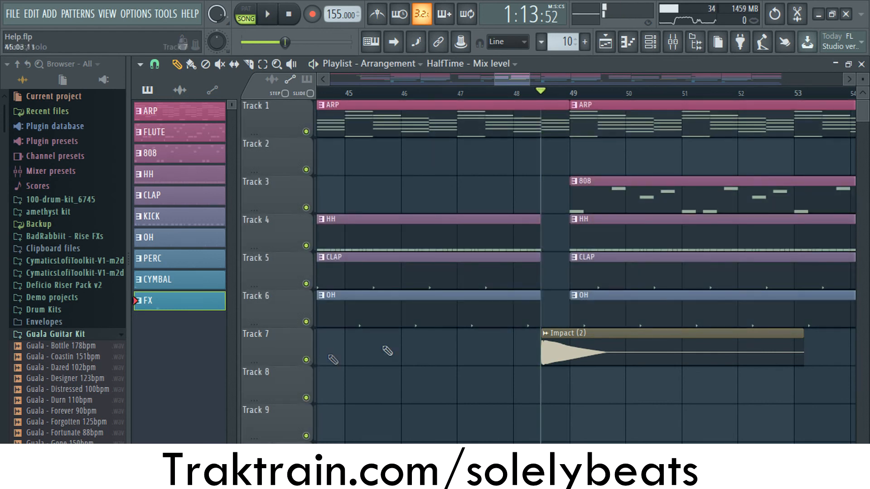
{"action": "double_click", "coordinate": [583, 334]}
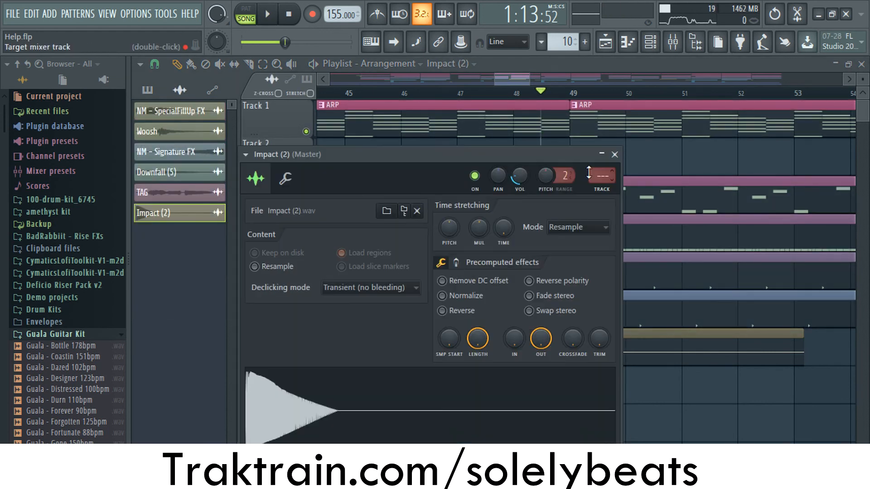
{"action": "left_click", "coordinate": [614, 154]}
- Play the arrangement from bar 47 through the Impact (2) clip into bar 49, and stop it
{"action": "left_click", "coordinate": [482, 94]}
{"action": "key", "text": "space"}
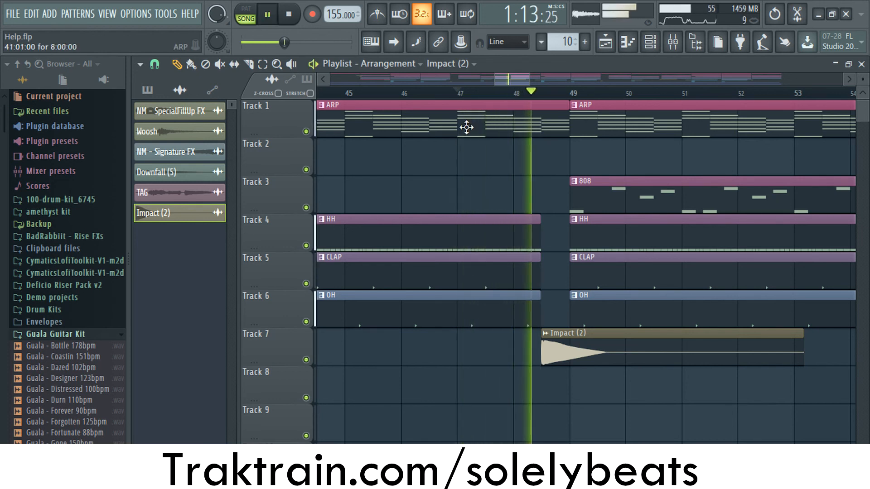
{"action": "scroll", "coordinate": [482, 199], "scroll_direction": "down", "scroll_amount": 2}
{"action": "scroll", "coordinate": [482, 198], "scroll_direction": "down", "scroll_amount": 3}
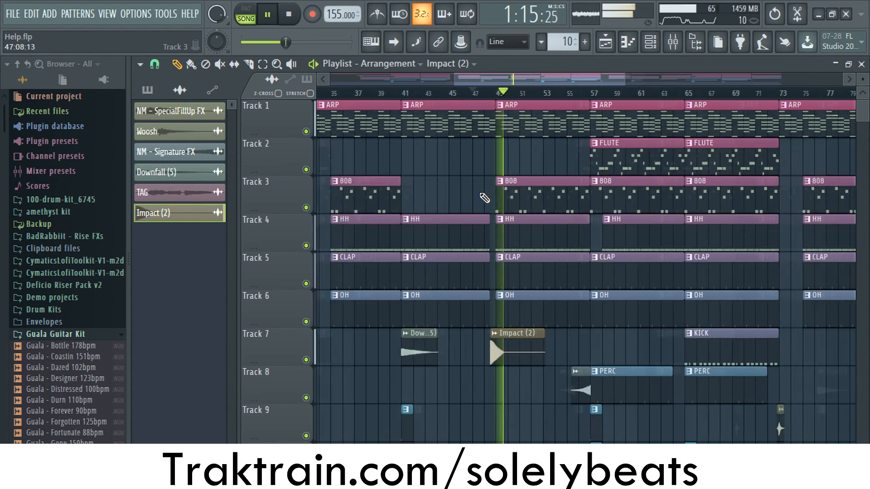
{"action": "key", "text": "space"}
- Play the arrangement from bar 56 through the riser on Track 8 into the flute section at bar 57, and stop it
{"action": "scroll", "coordinate": [559, 195], "scroll_direction": "down", "scroll_amount": 1}
{"action": "scroll", "coordinate": [559, 180], "scroll_direction": "up", "scroll_amount": 2}
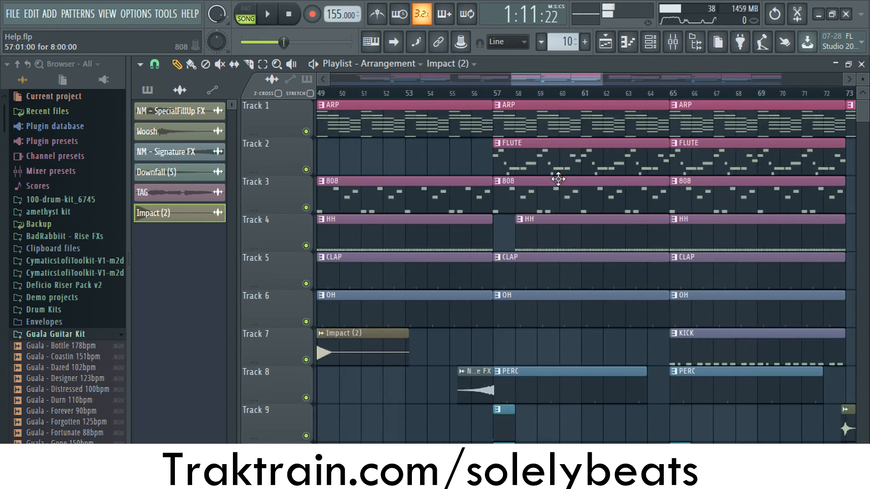
{"action": "scroll", "coordinate": [504, 143], "scroll_direction": "up", "scroll_amount": 2}
{"action": "left_click_drag", "start_coordinate": [496, 96], "coordinate": [456, 96]}
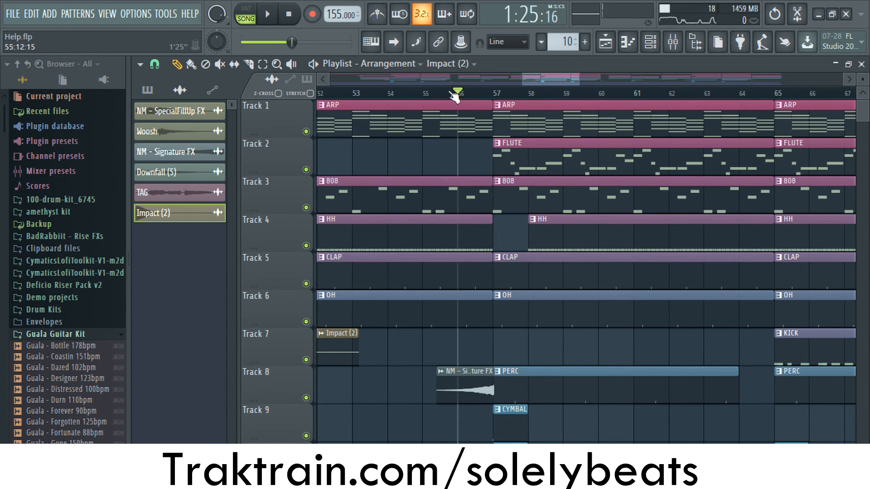
{"action": "key", "text": "space"}
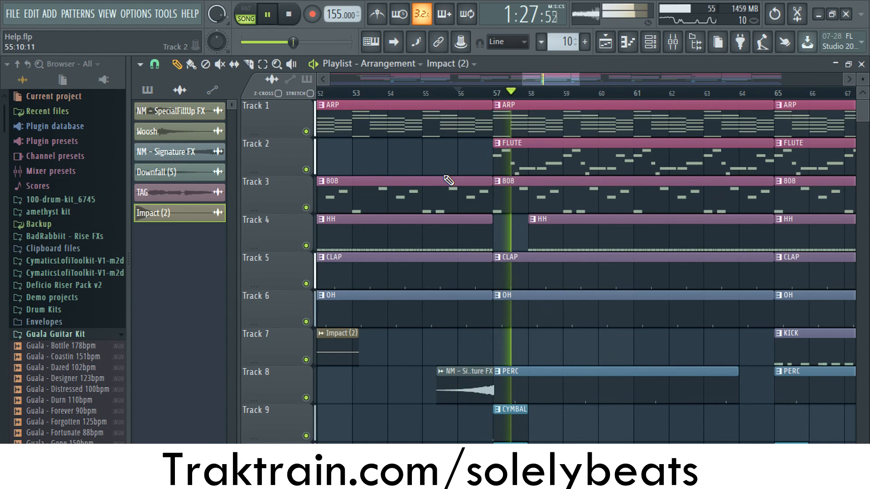
{"action": "key", "text": "space"}
- Review the whole arrangement once more, from the automation on Tracks 11 to 13 back to the ARP clips
{"action": "scroll", "coordinate": [520, 299], "scroll_direction": "down", "scroll_amount": 5, "text": "ctrl"}
{"action": "scroll", "coordinate": [613, 305], "scroll_direction": "down", "scroll_amount": 5}
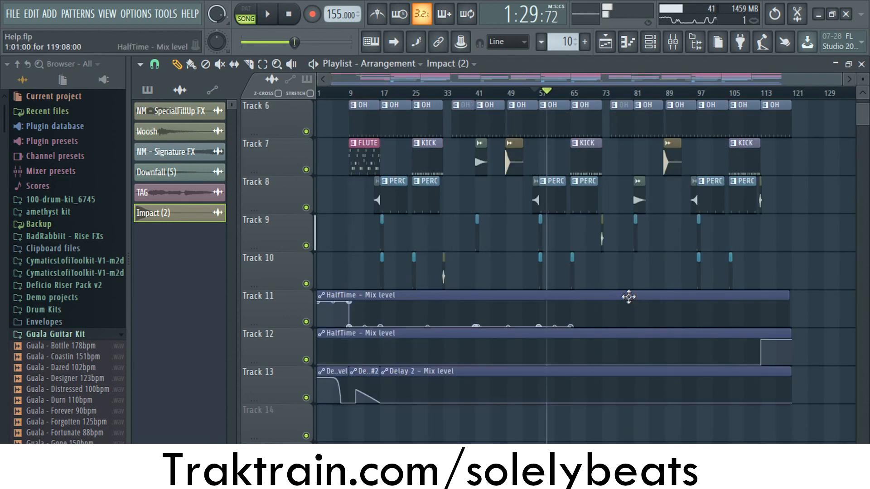
{"action": "scroll", "coordinate": [616, 254], "scroll_direction": "up", "scroll_amount": 5}
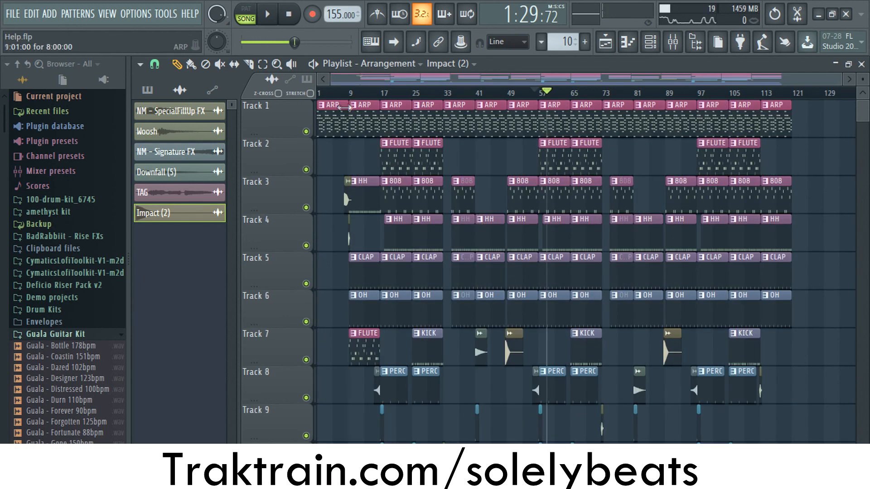
- Open the ARP pattern in the piano roll to examine its notes, and return to the playlist
{"action": "double_click", "coordinate": [383, 127]}
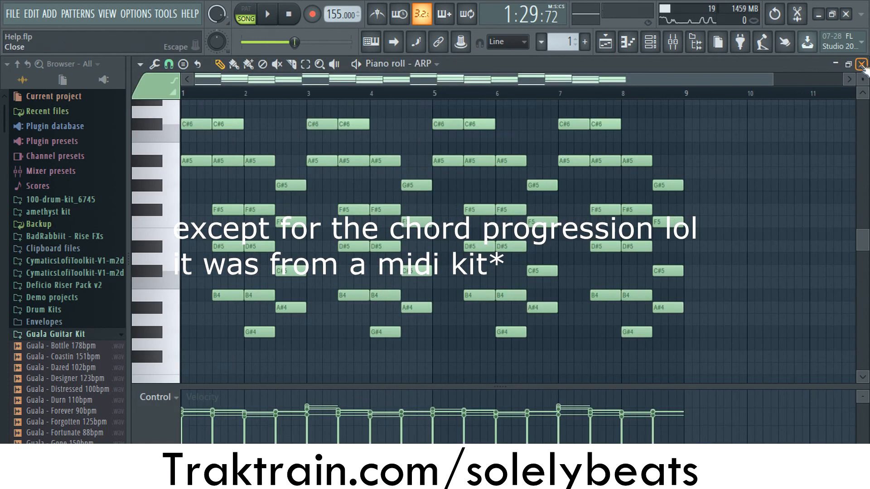
{"action": "left_click", "coordinate": [861, 65]}
{"action": "left_click", "coordinate": [647, 79]}
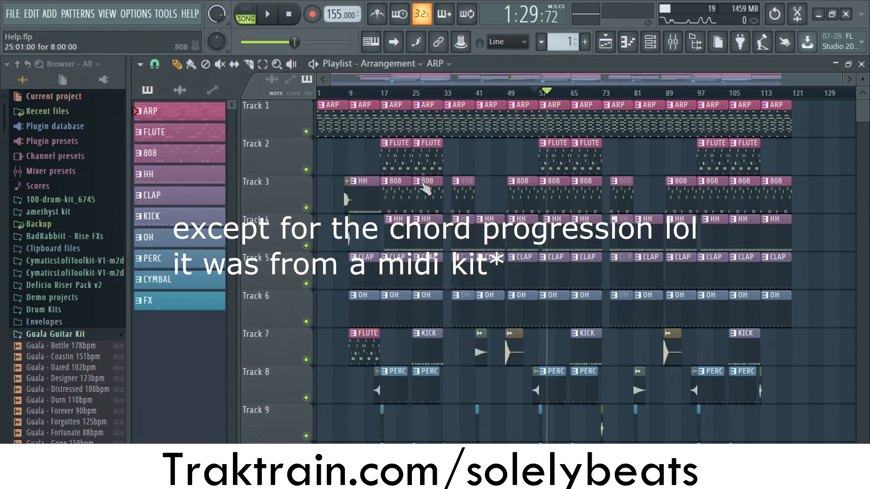